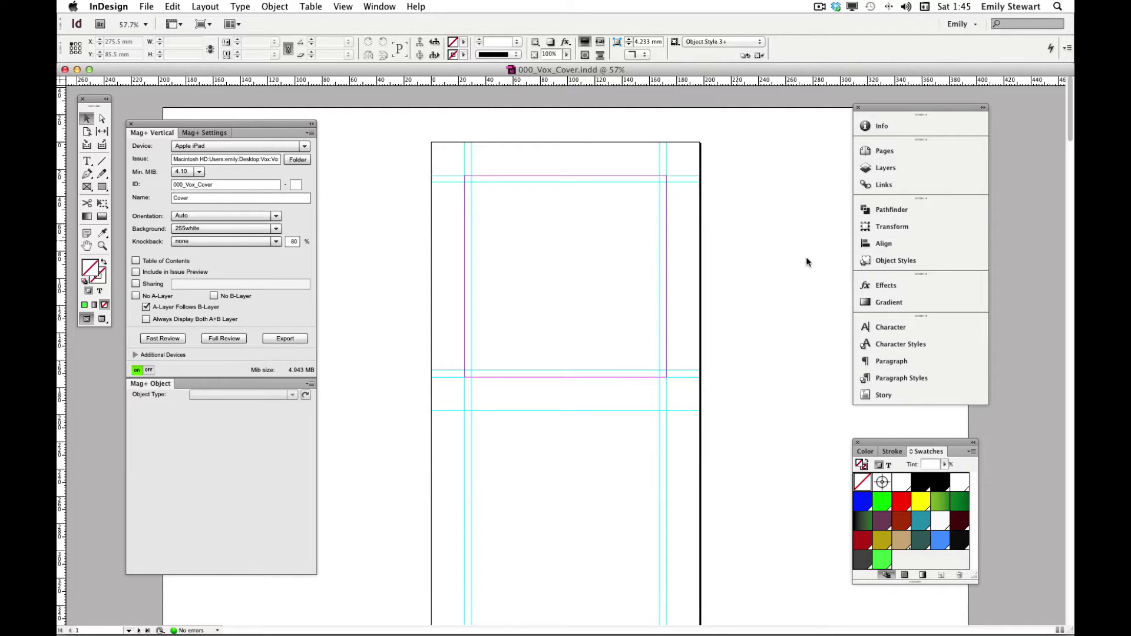
# Deselect everything on the blank 000_Vox_Cover.indd cover page
pyautogui.click(807, 261)
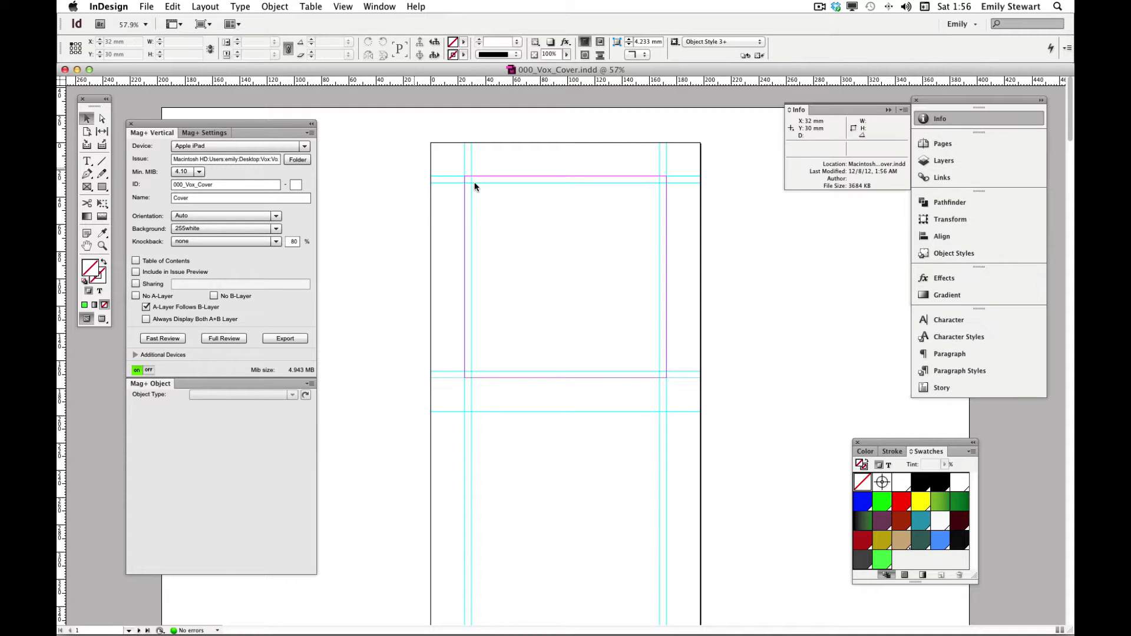
# Place kd-cover-001.png in a frame spanning the top of the cover page
pyautogui.press('super+d')
pyautogui.click(695, 152)
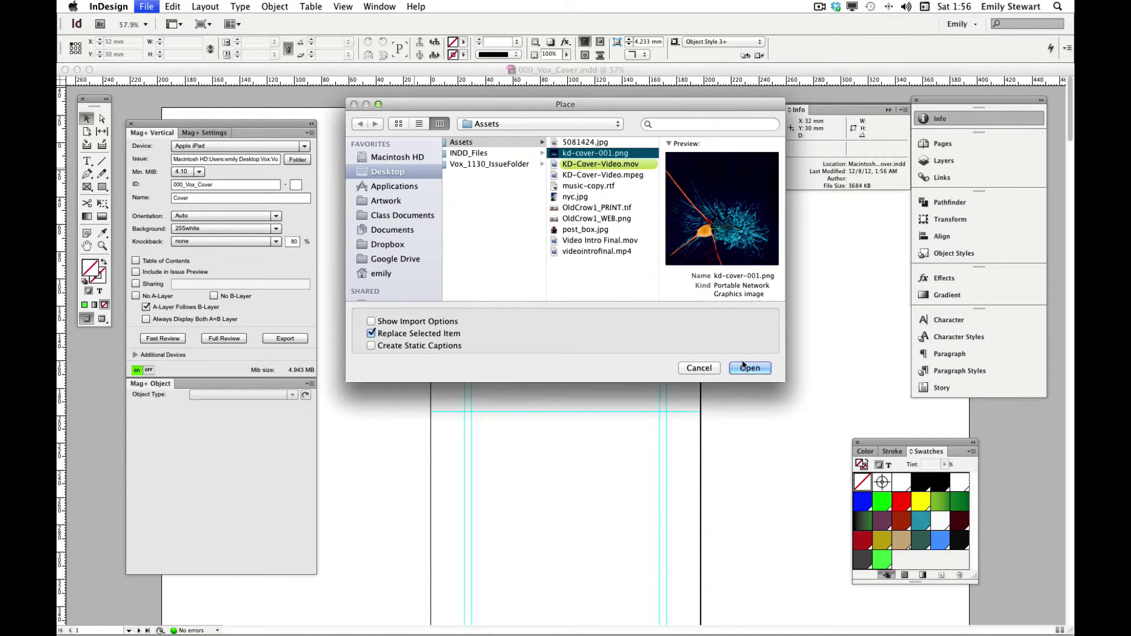
pyautogui.click(749, 368)
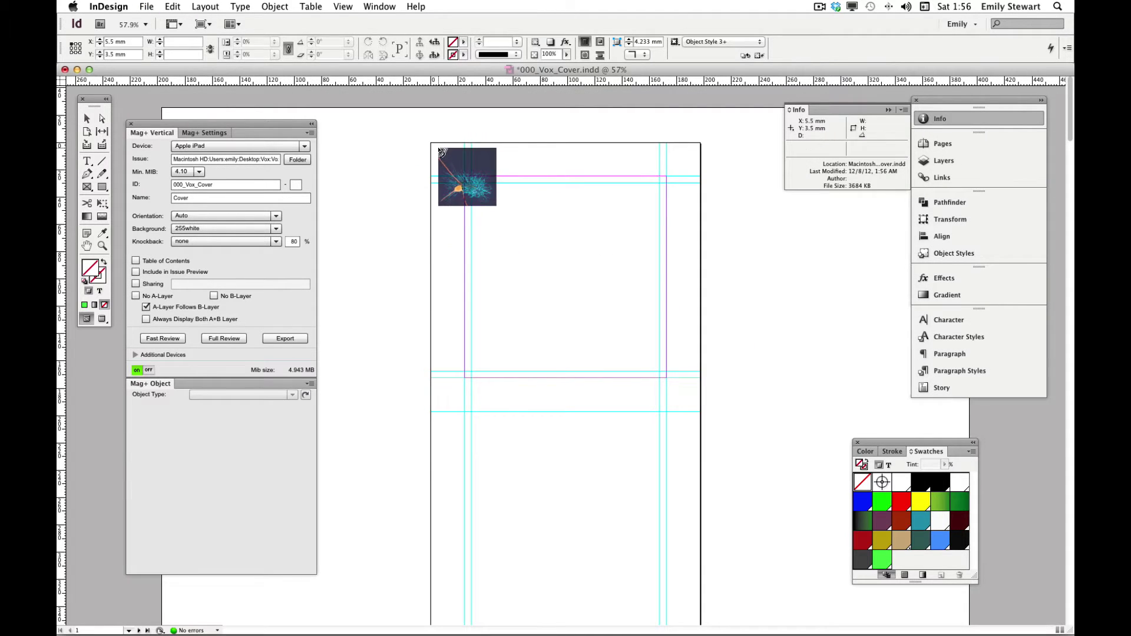
pyautogui.moveTo(433, 144); pyautogui.dragTo(700, 411)
pyautogui.click(731, 391)
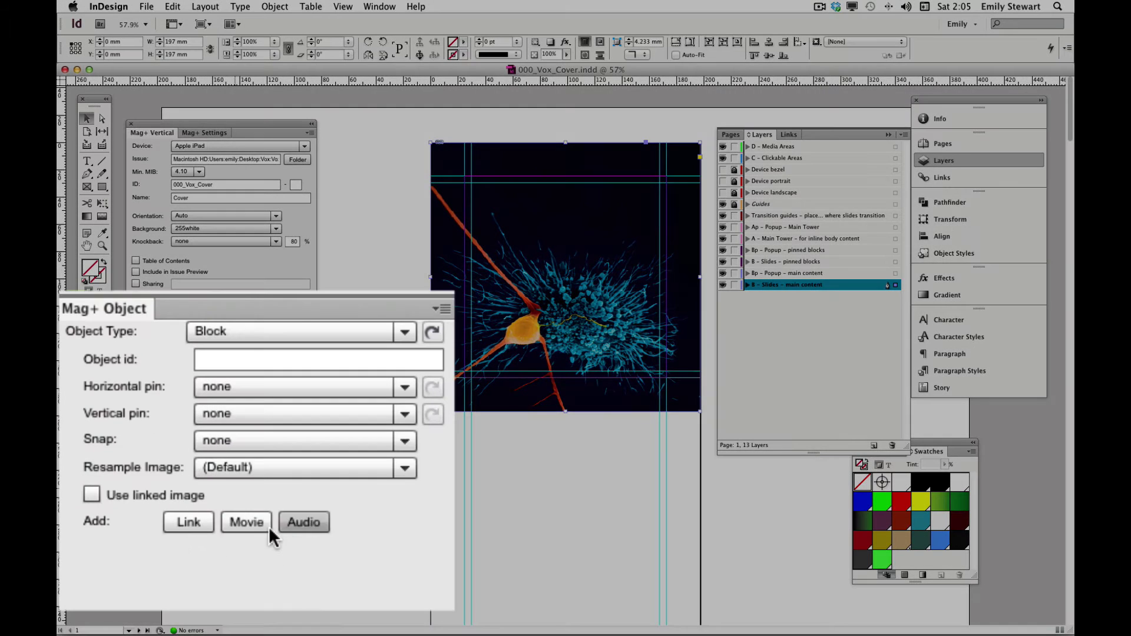
# Make the frame a Mag+ Inline Movie with File as its source type
pyautogui.click(220, 485)
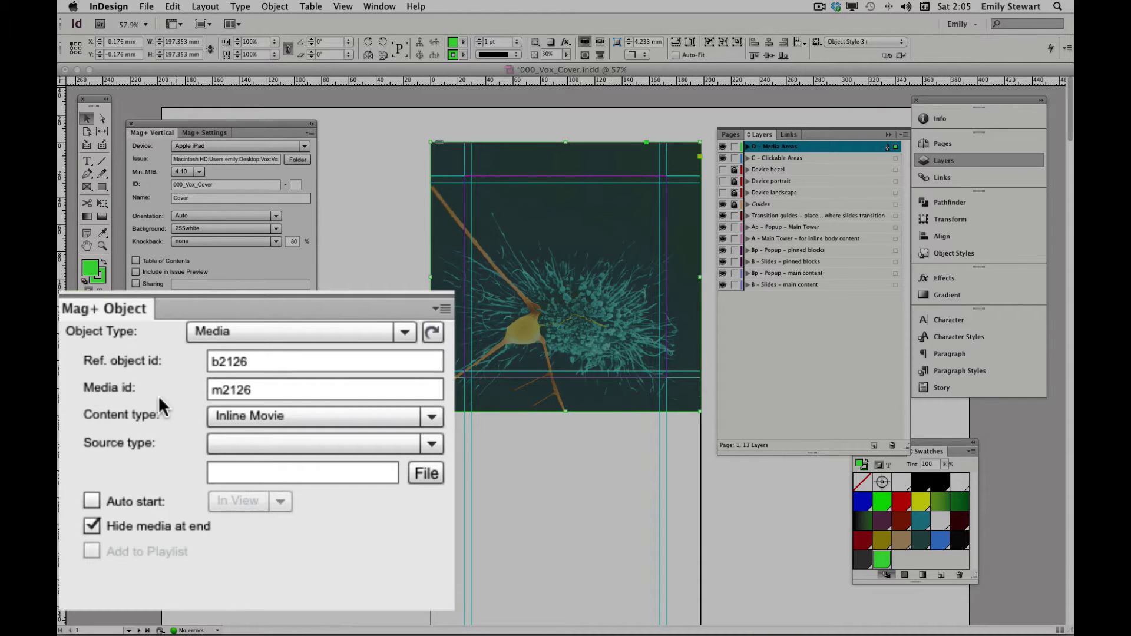
pyautogui.click(262, 416)
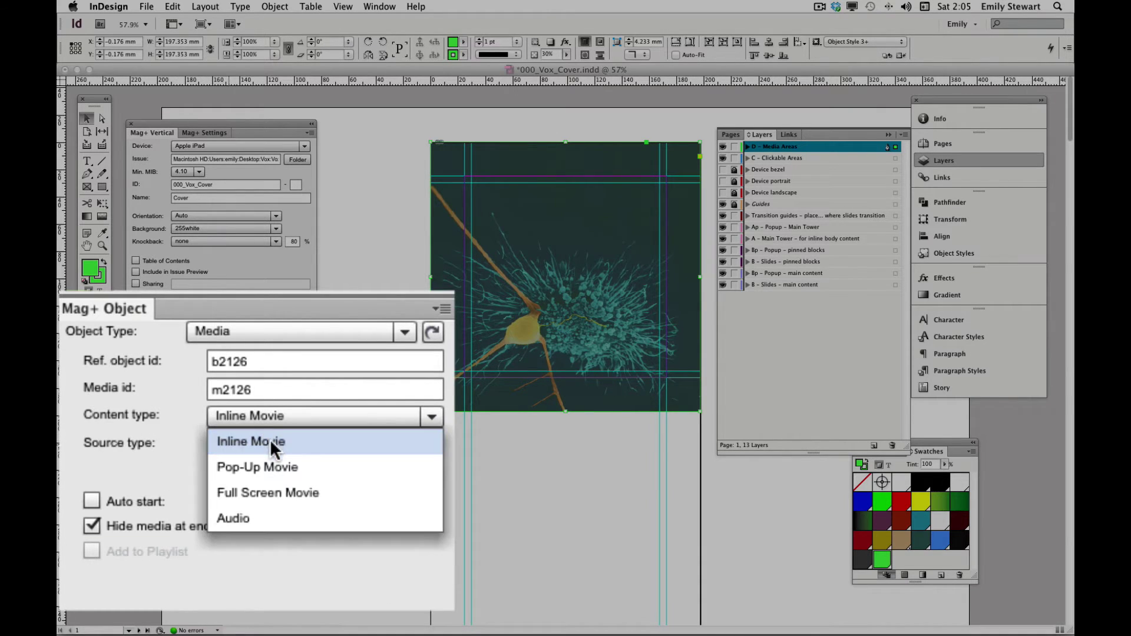
pyautogui.click(270, 441)
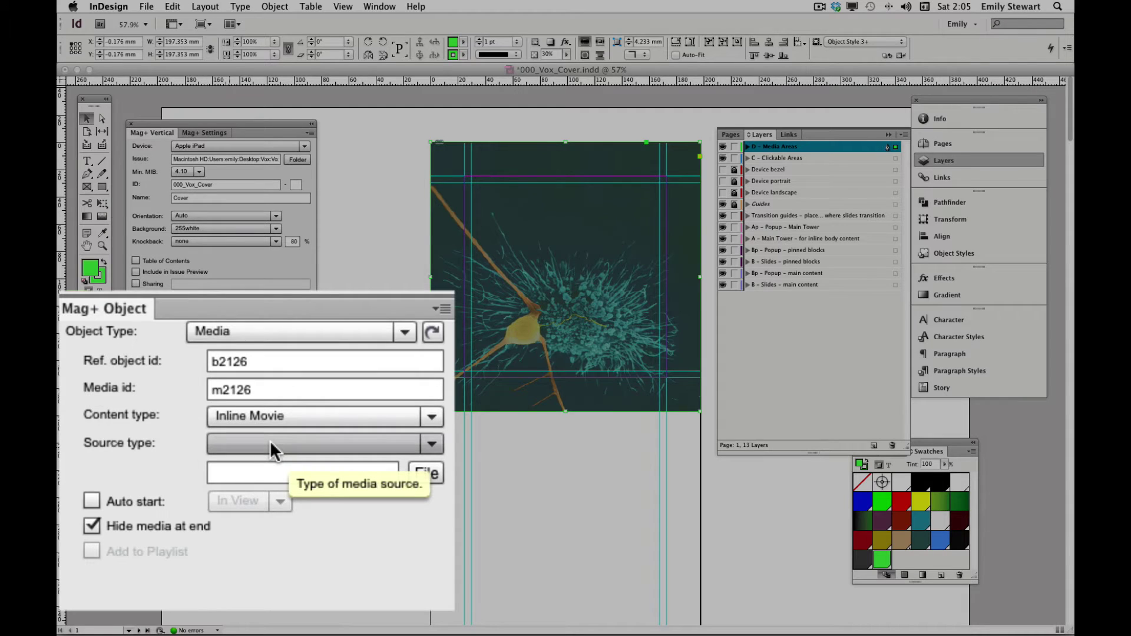
pyautogui.click(270, 441)
pyautogui.click(280, 467)
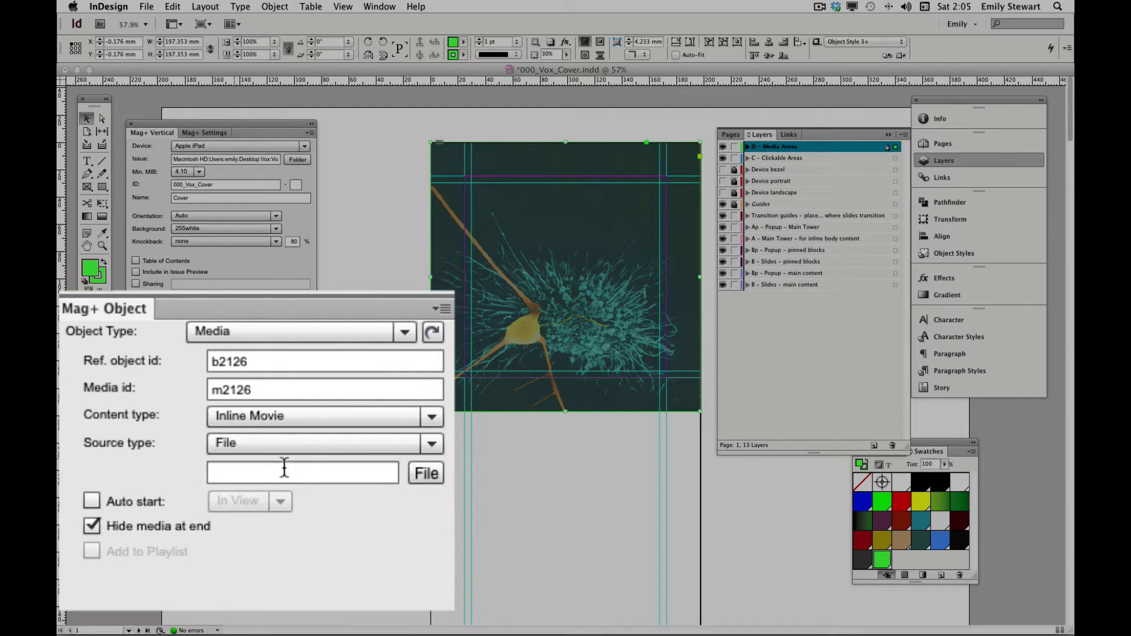
# Set KD-Cover-Video.mov as the movie, enable Auto start, keep it visible at end, and save
pyautogui.click(431, 476)
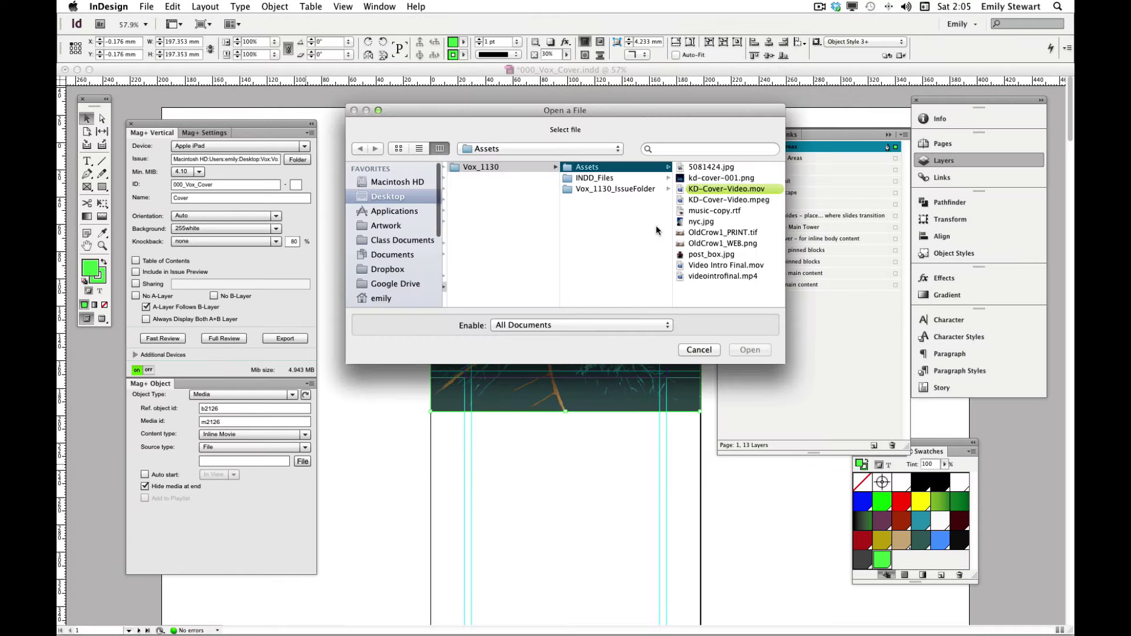
pyautogui.click(717, 188)
pyautogui.click(750, 350)
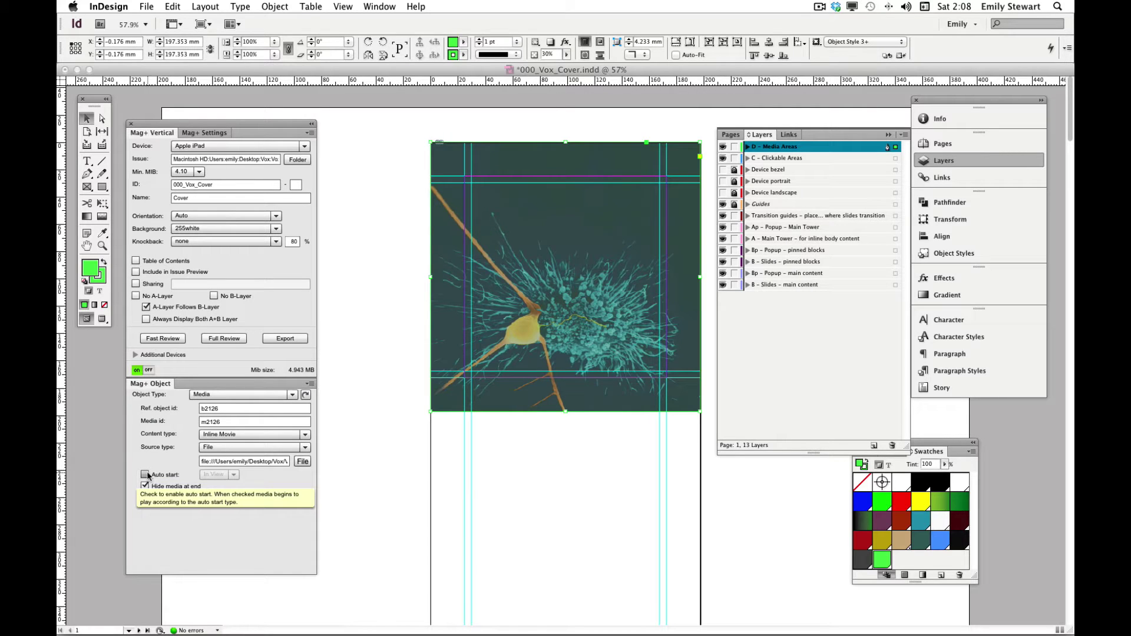
pyautogui.click(145, 475)
pyautogui.click(147, 486)
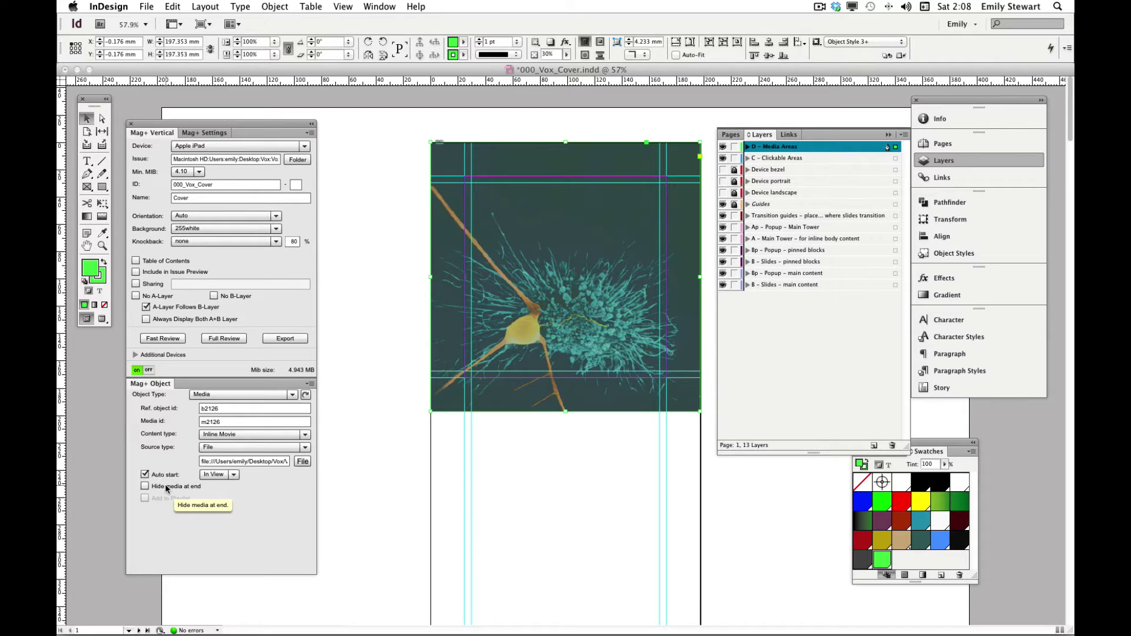
pyautogui.press('super+s')
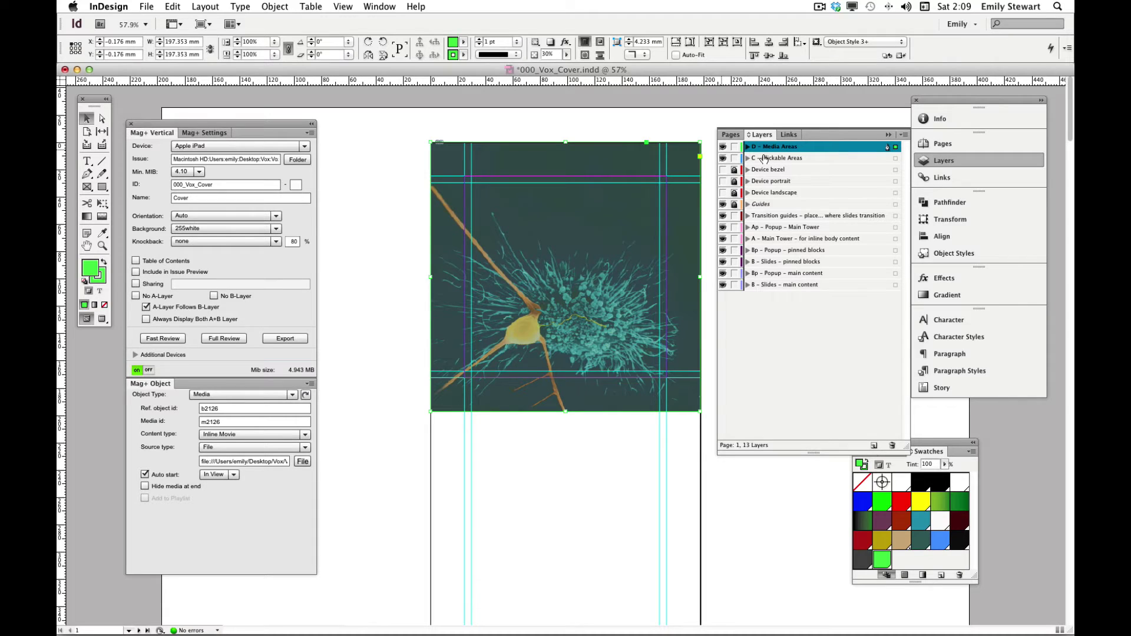
# Select the C - Clickable Areas layer and the media frame over the cover image
pyautogui.click(763, 158)
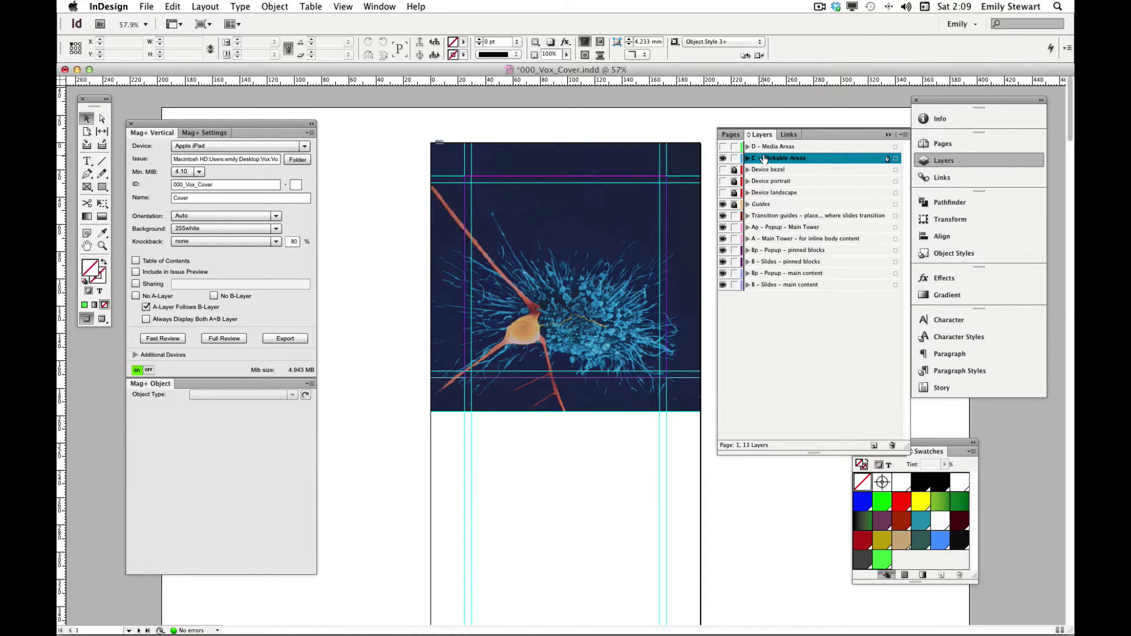
pyautogui.click(674, 193)
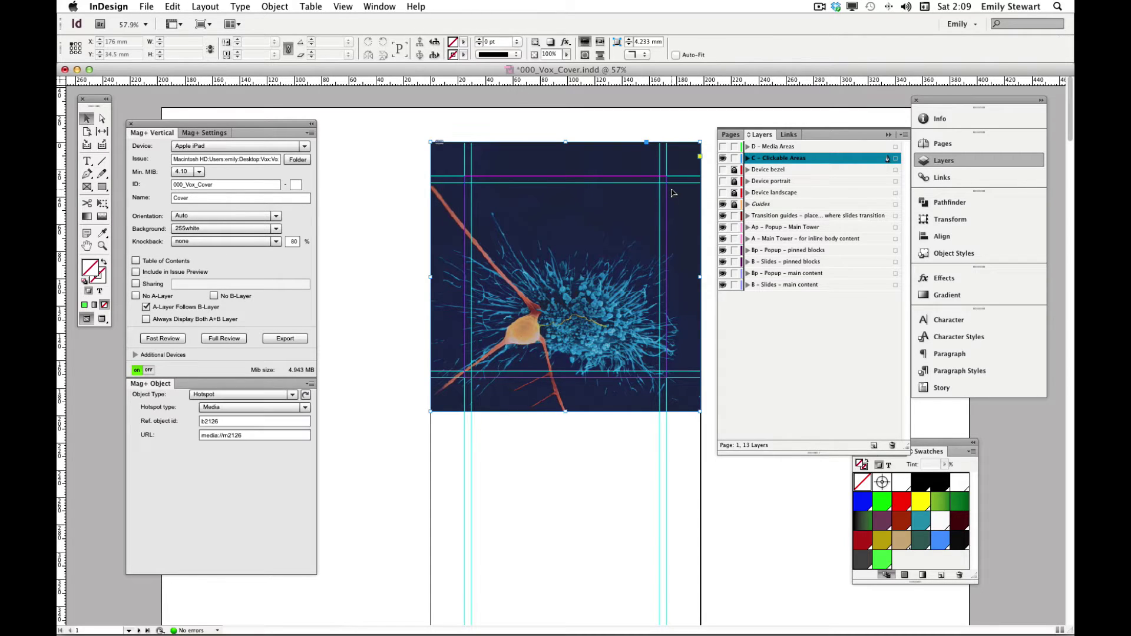
pyautogui.click(630, 156)
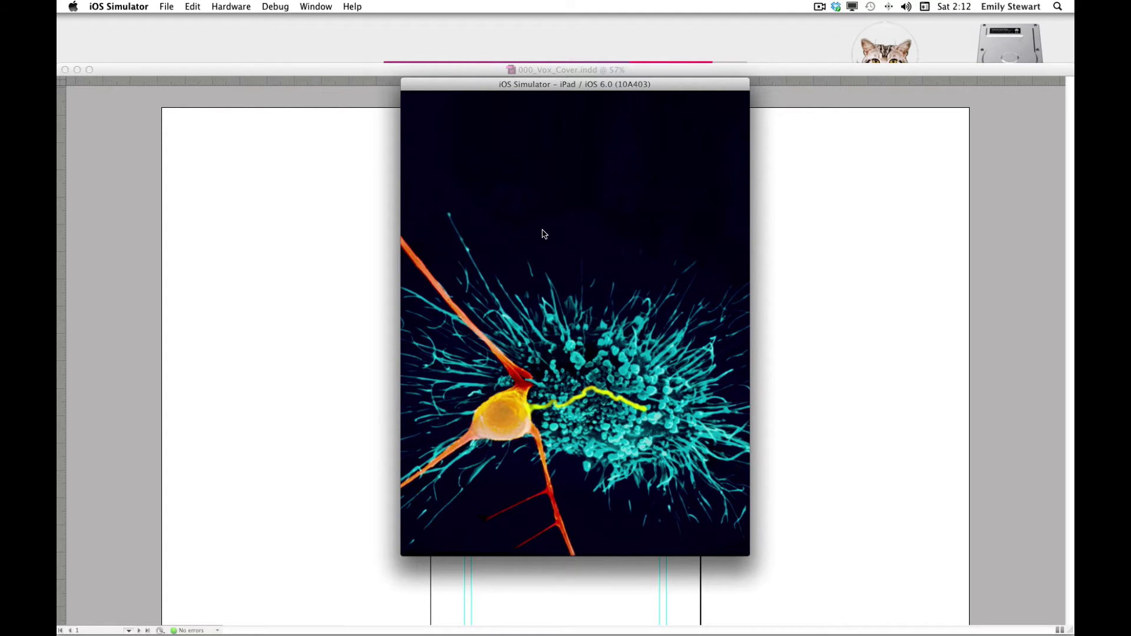
# Rotate the iPad cover preview to landscape
pyautogui.press('super+Left')
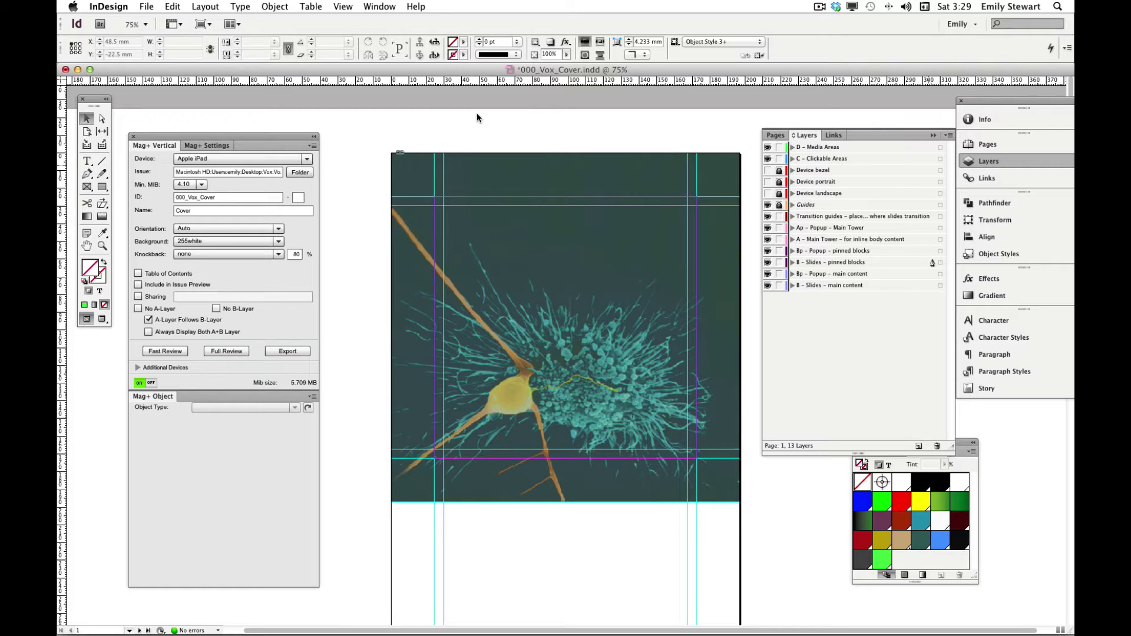
# Hide the Media and Clickable Areas layers and paste the cover blocks in place on the pinned-blocks layer
pyautogui.click(767, 147)
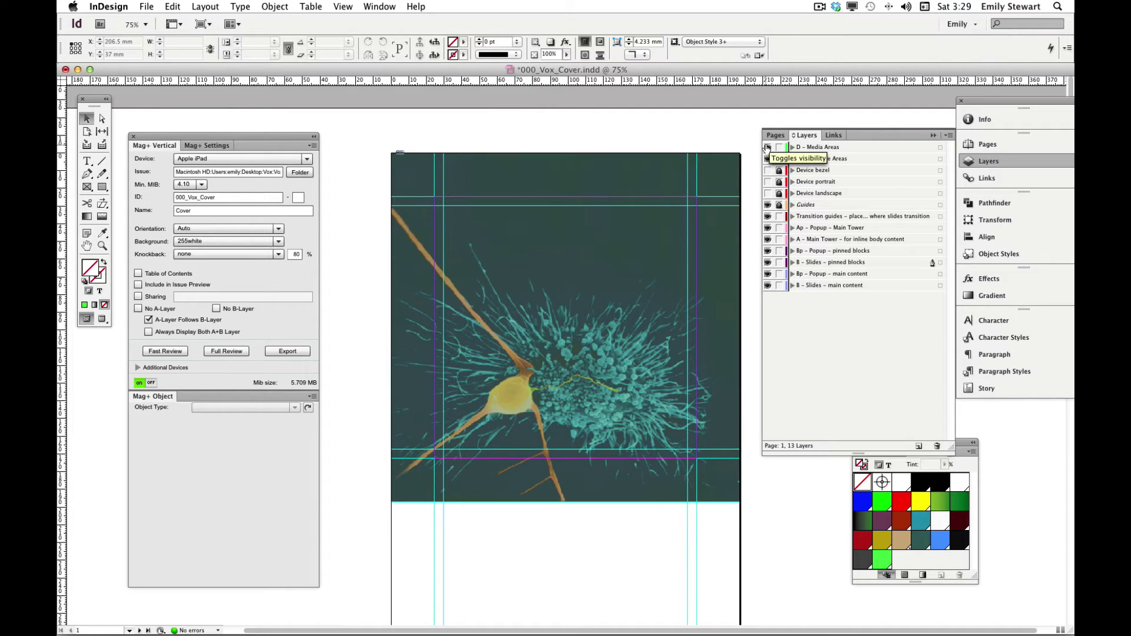
pyautogui.click(768, 159)
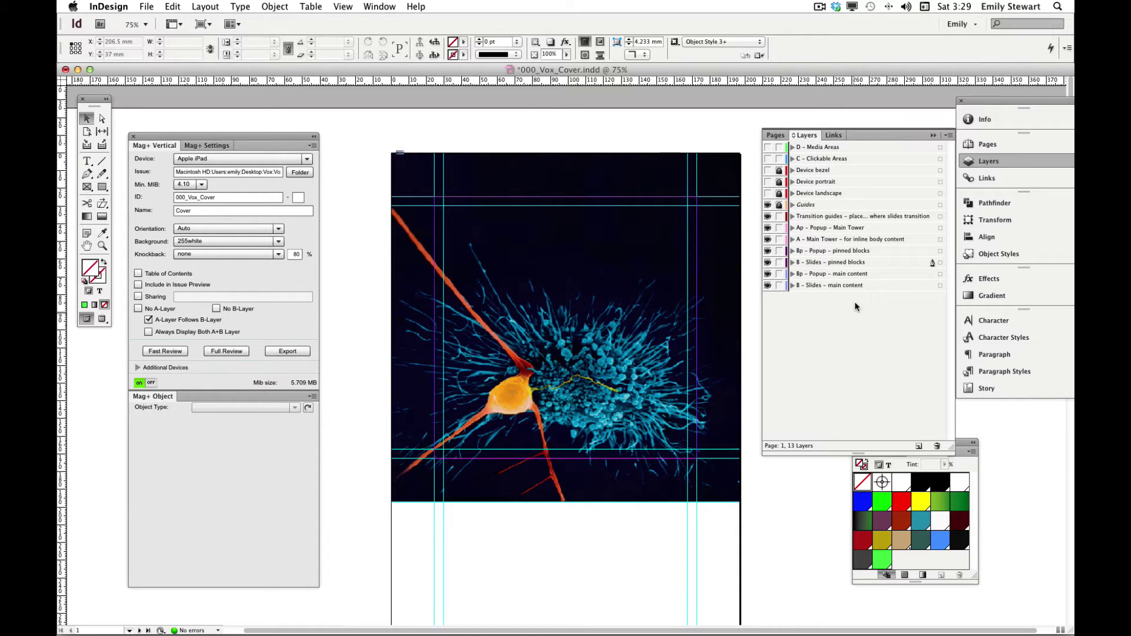
pyautogui.click(843, 263)
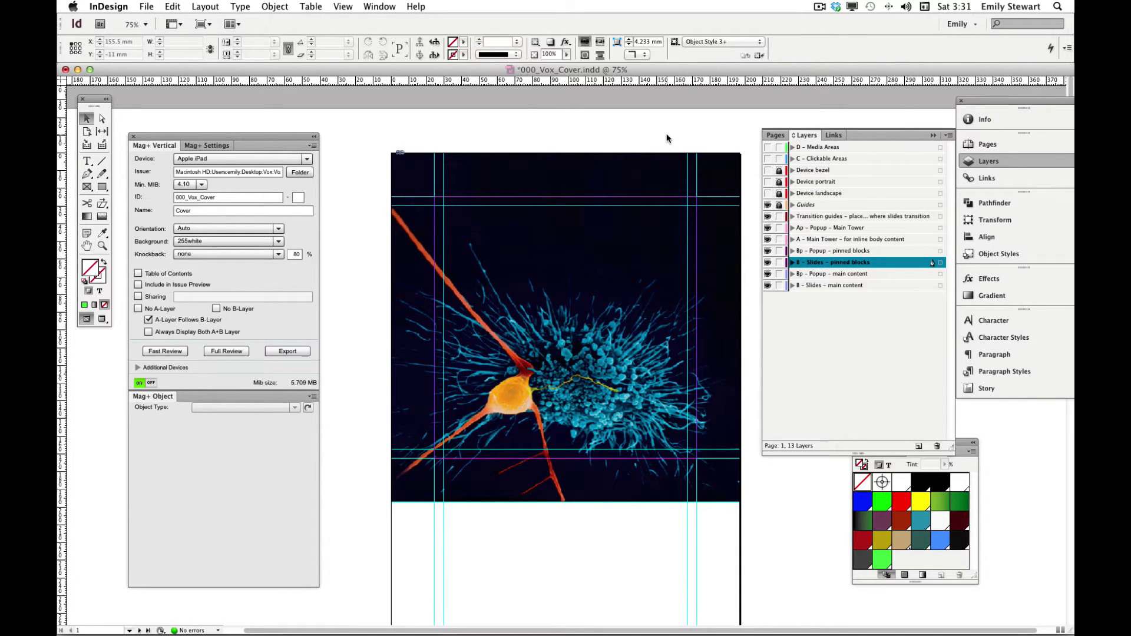
pyautogui.press('super+alt+shift+v')
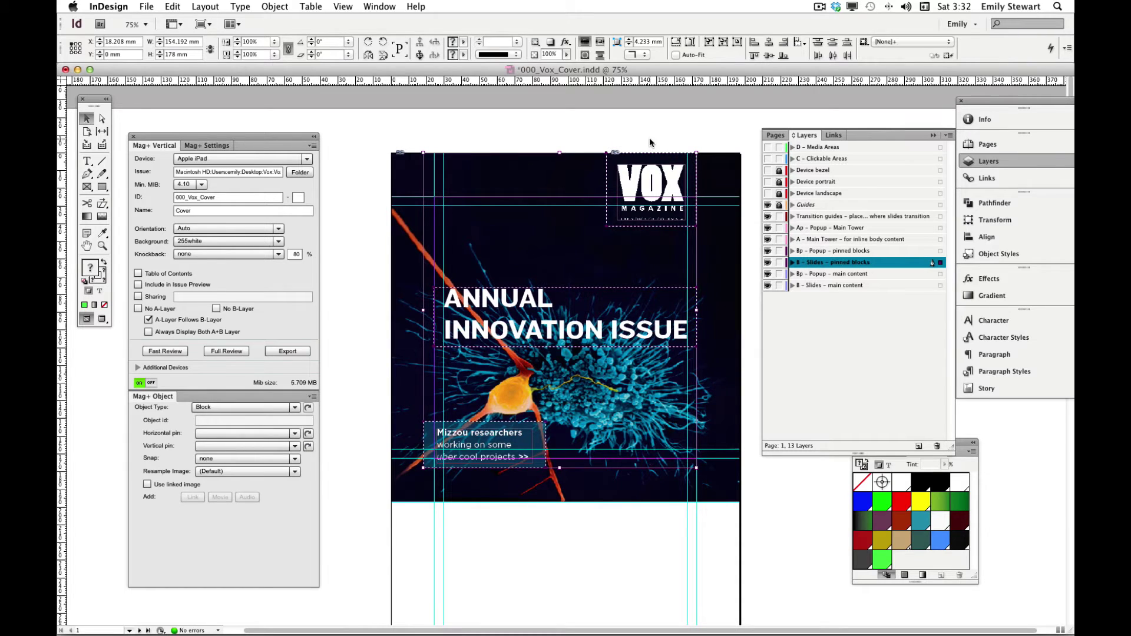
pyautogui.click(649, 139)
# Go through the VOX logo, ANNUAL INNOVATION ISSUE headline and Mizzou teaser blocks, then reshow D - Media Areas
pyautogui.click(668, 193)
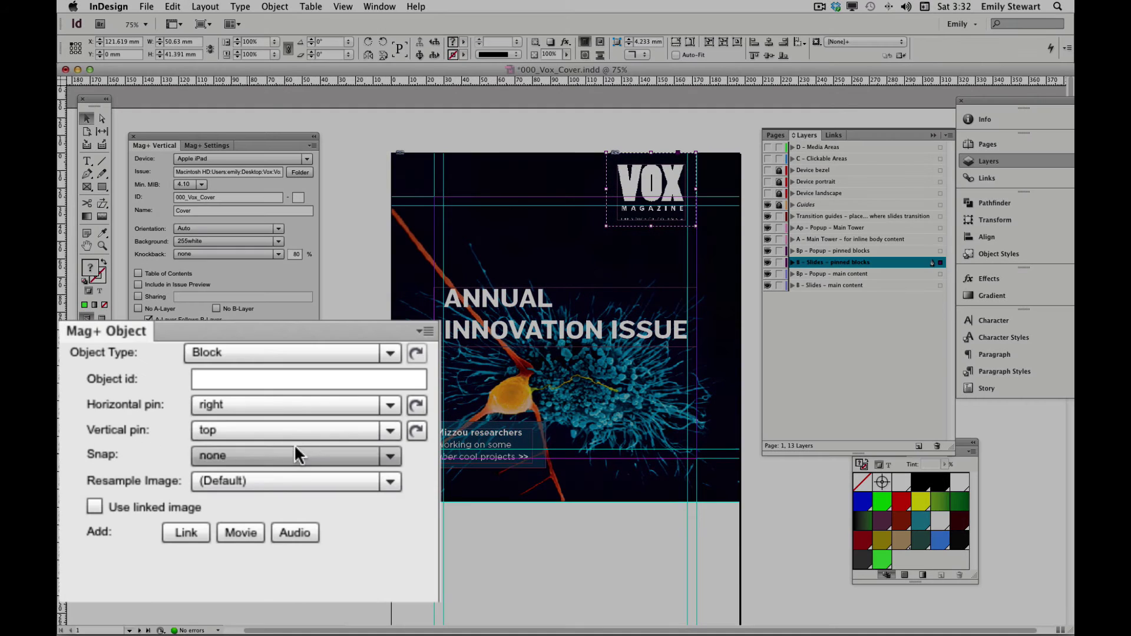
pyautogui.click(482, 335)
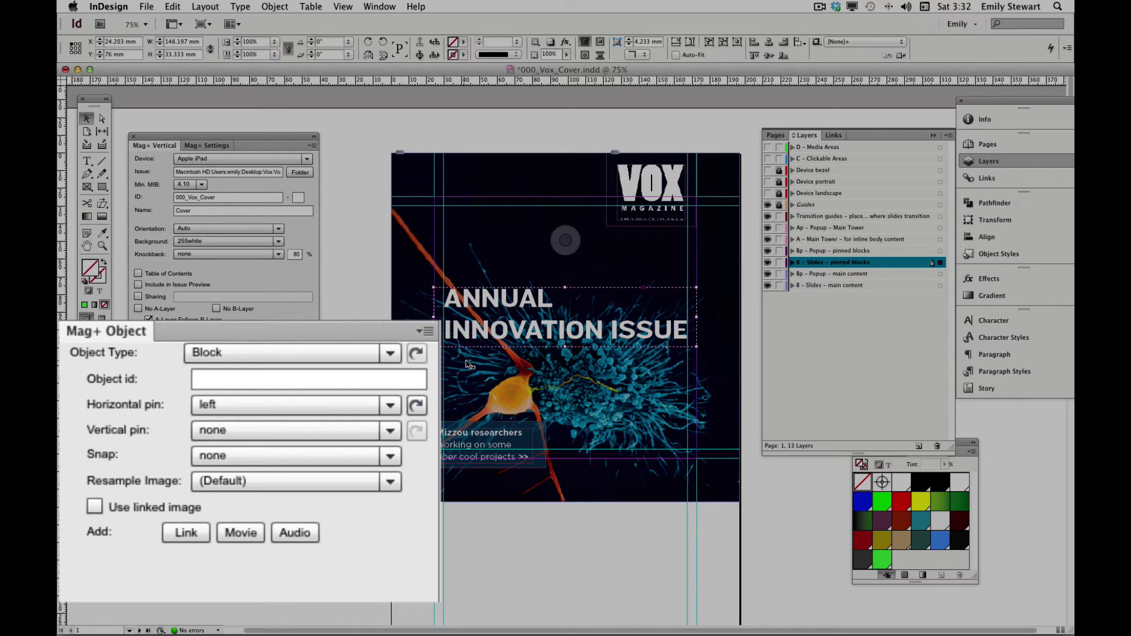
pyautogui.click(508, 433)
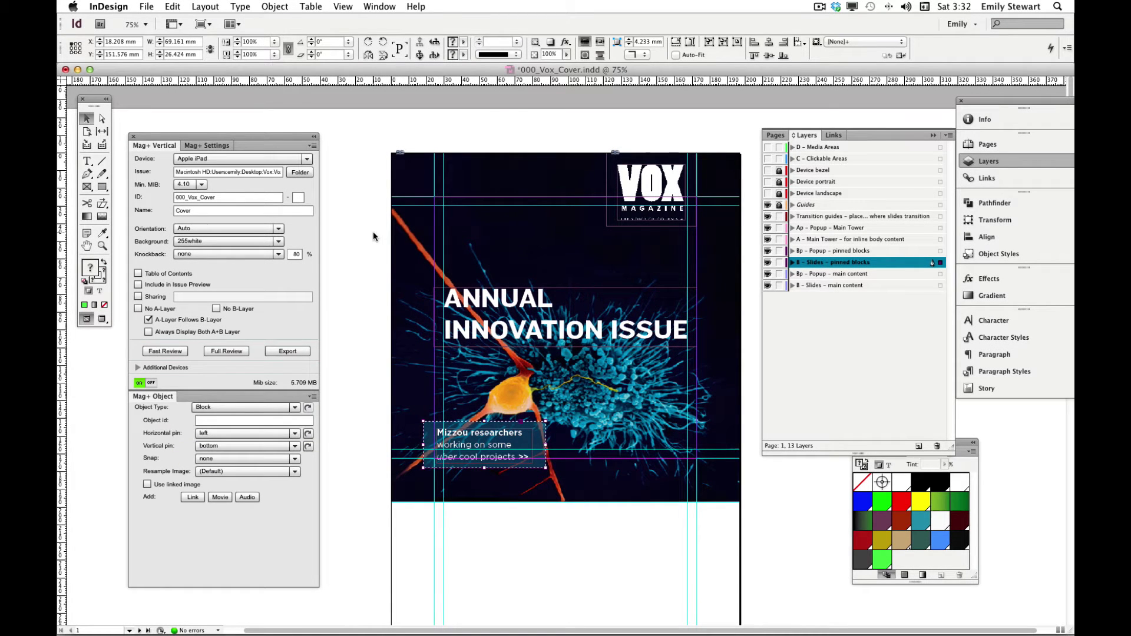
pyautogui.click(767, 147)
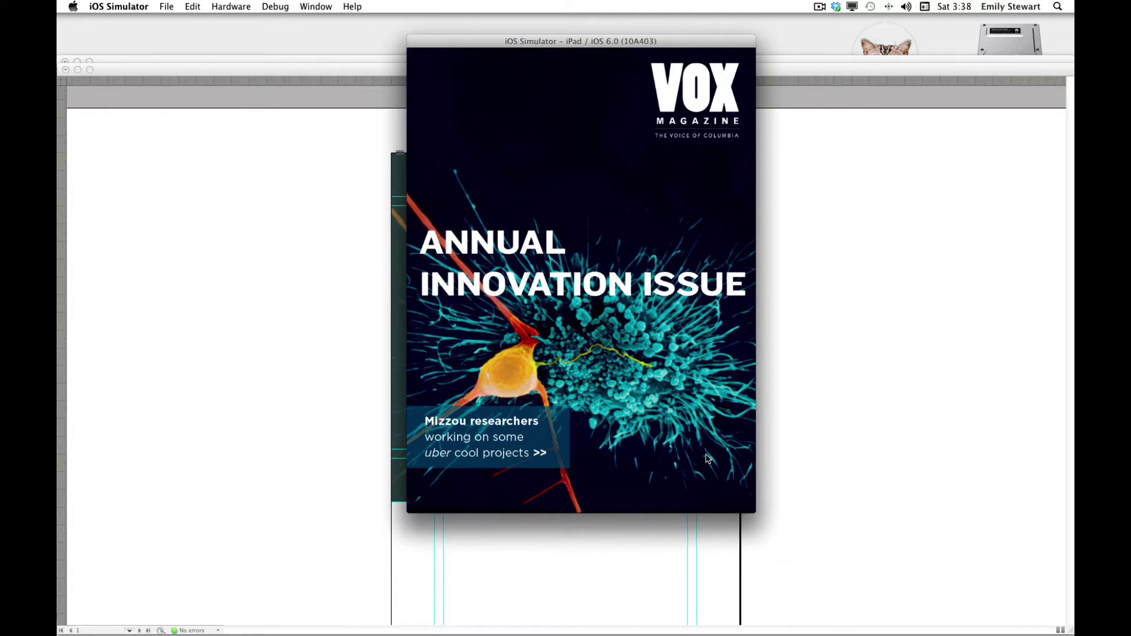
# Rotate the simulated iPad showing the VOX cover to landscape
pyautogui.press('super+Left')
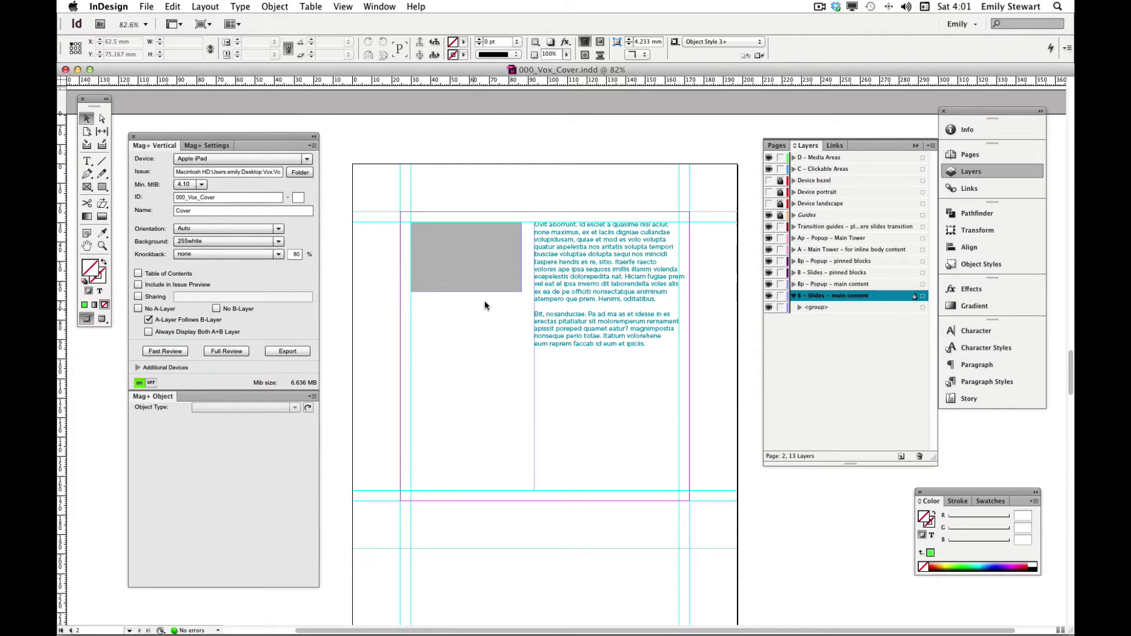
# Make the grey placeholder a Pop-Up Movie sourced from the file videointrofinal.mp4
pyautogui.click(500, 272)
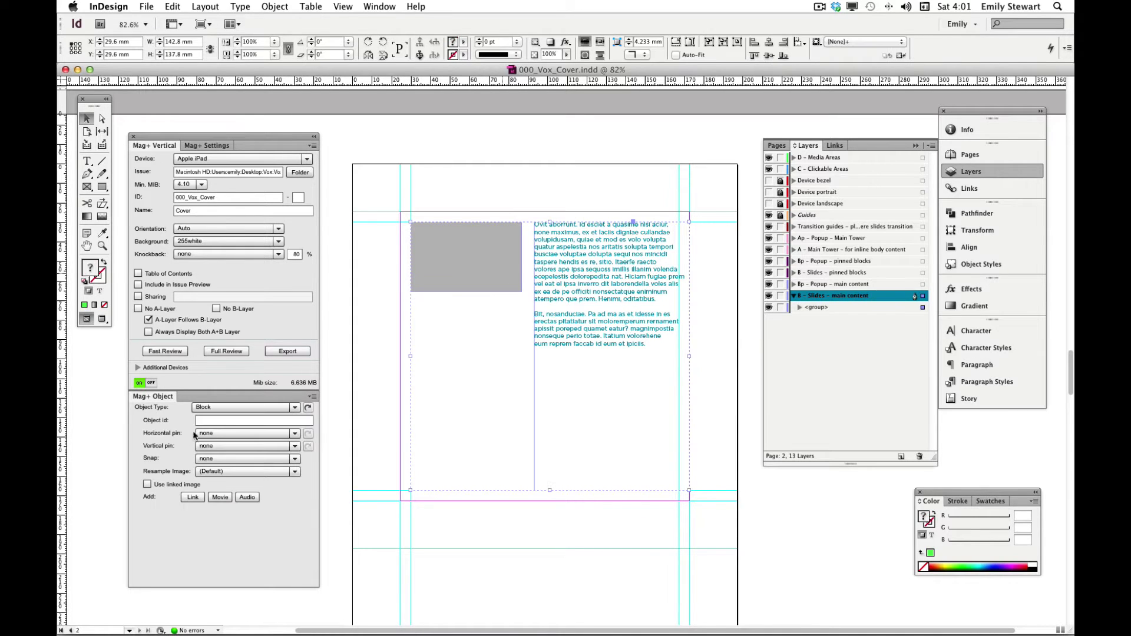
pyautogui.click(226, 496)
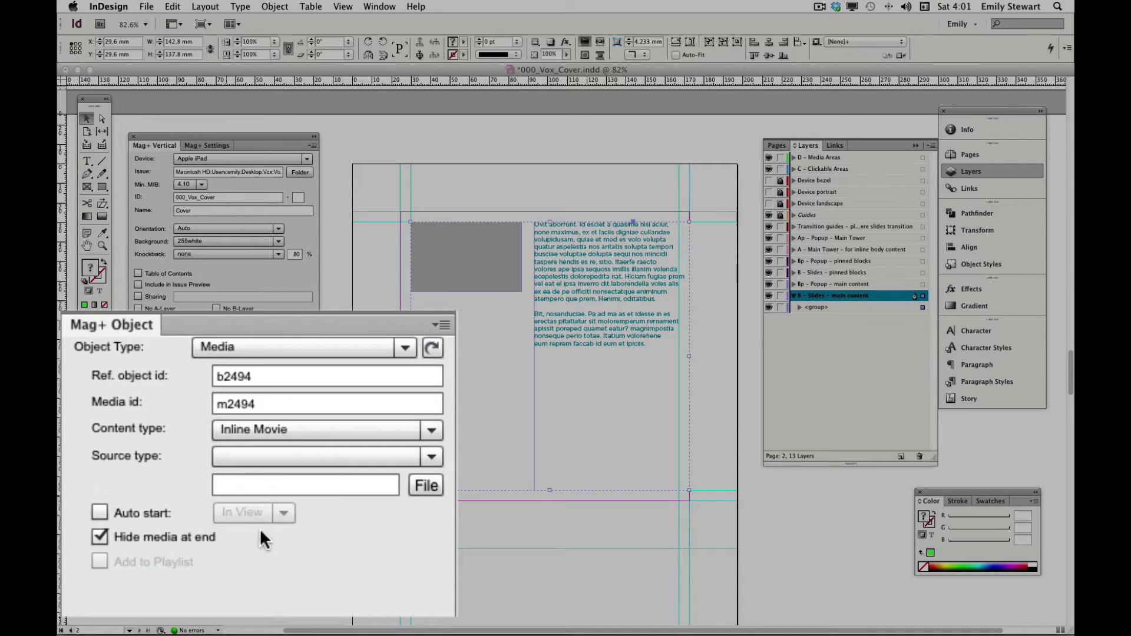
pyautogui.click(259, 433)
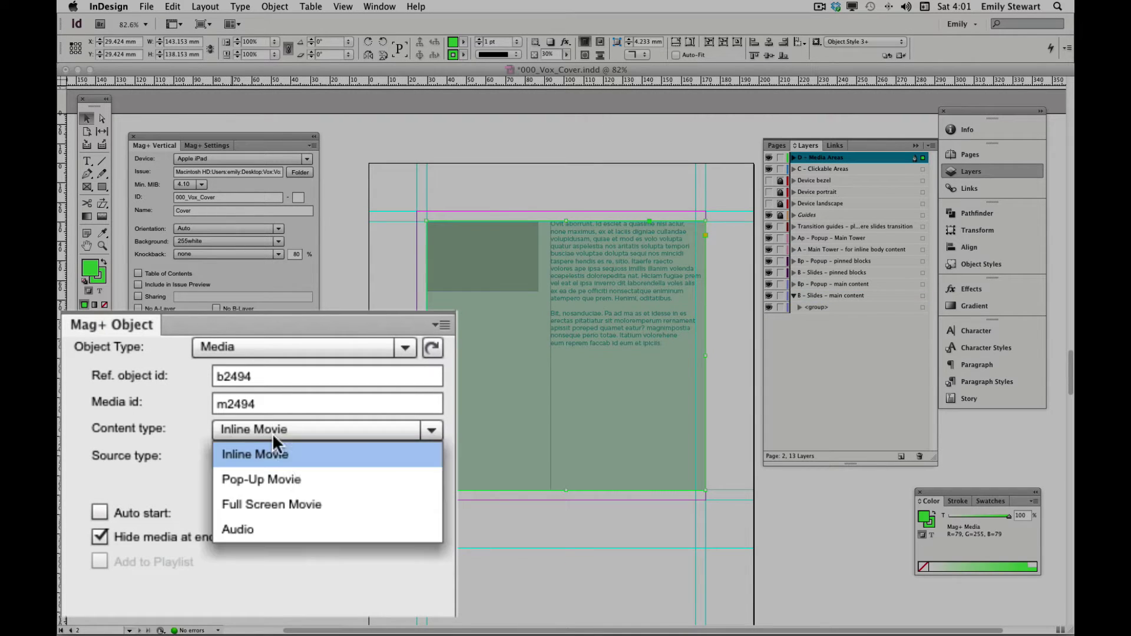
pyautogui.click(289, 480)
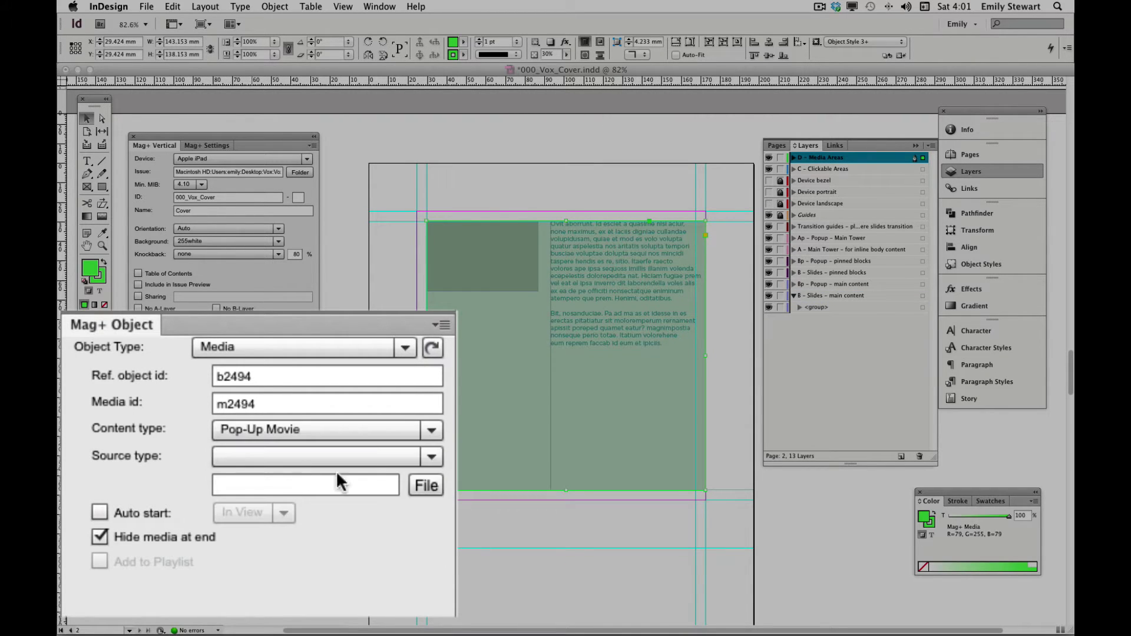
pyautogui.click(401, 459)
pyautogui.click(359, 479)
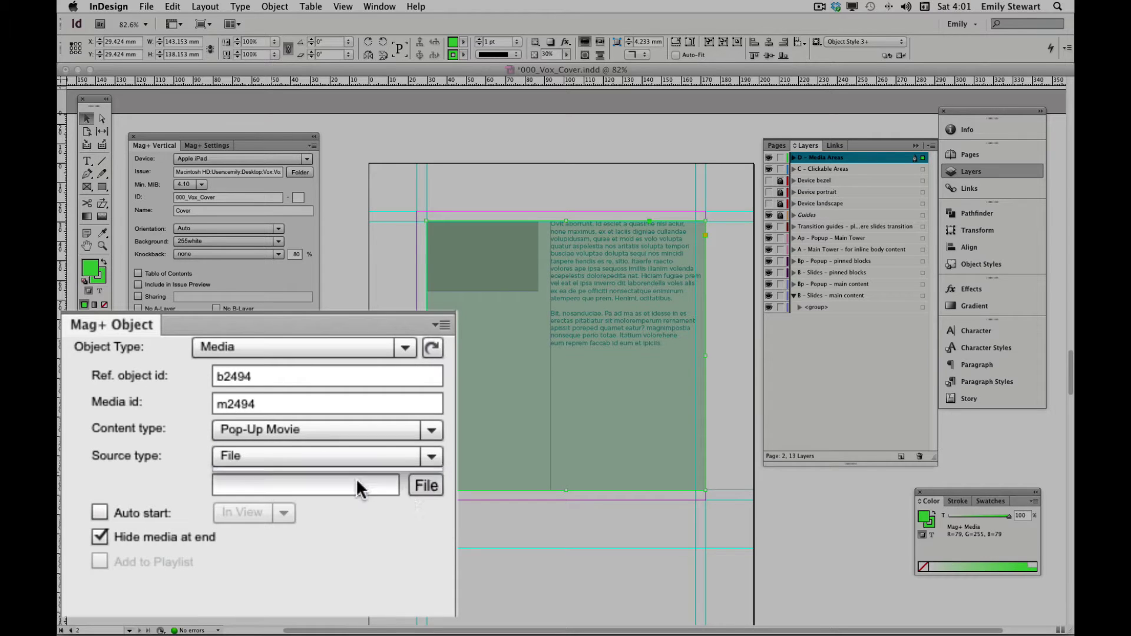
pyautogui.click(417, 484)
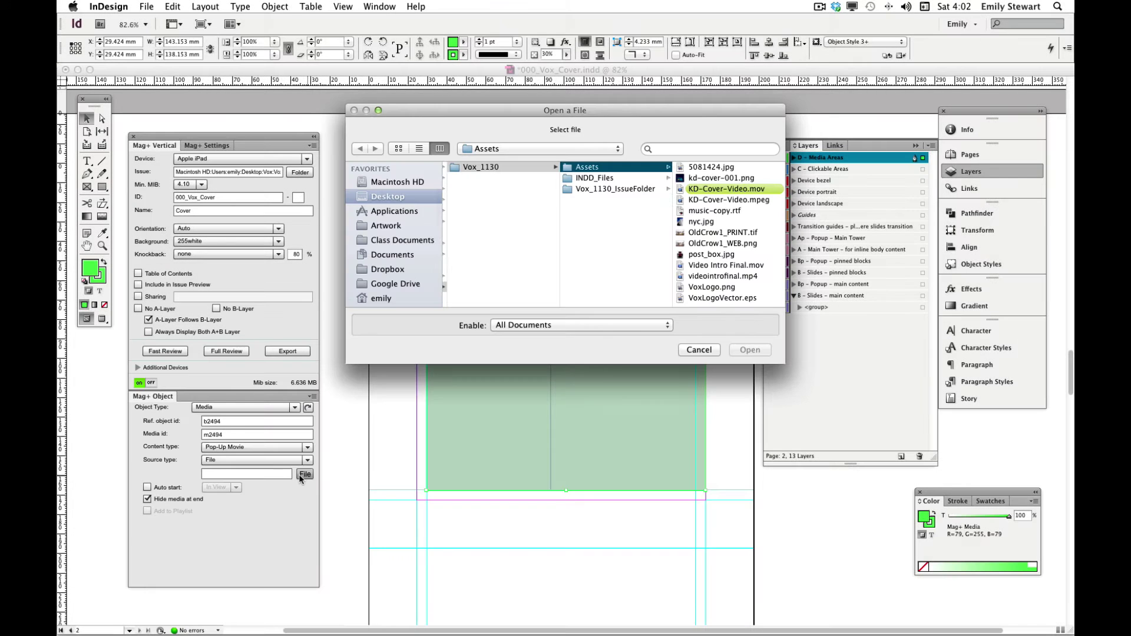
pyautogui.click(597, 276)
pyautogui.click(749, 350)
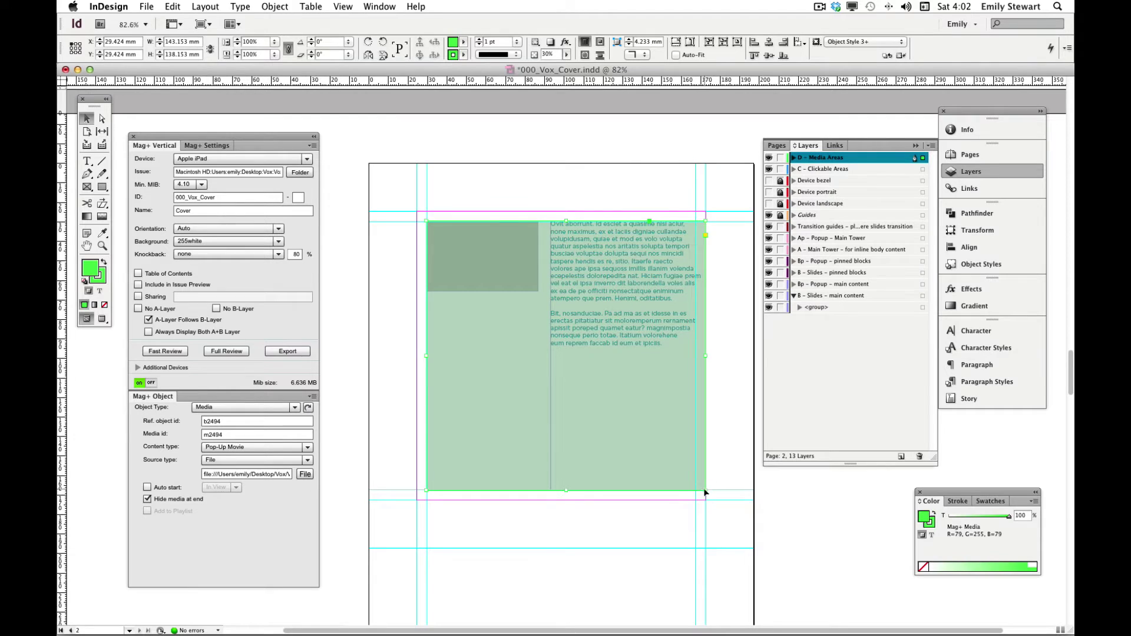
# Shrink the media and hotspot frames to the grey placeholder's size and preview on iPad
pyautogui.moveTo(704, 489); pyautogui.dragTo(543, 298)
pyautogui.click(656, 412)
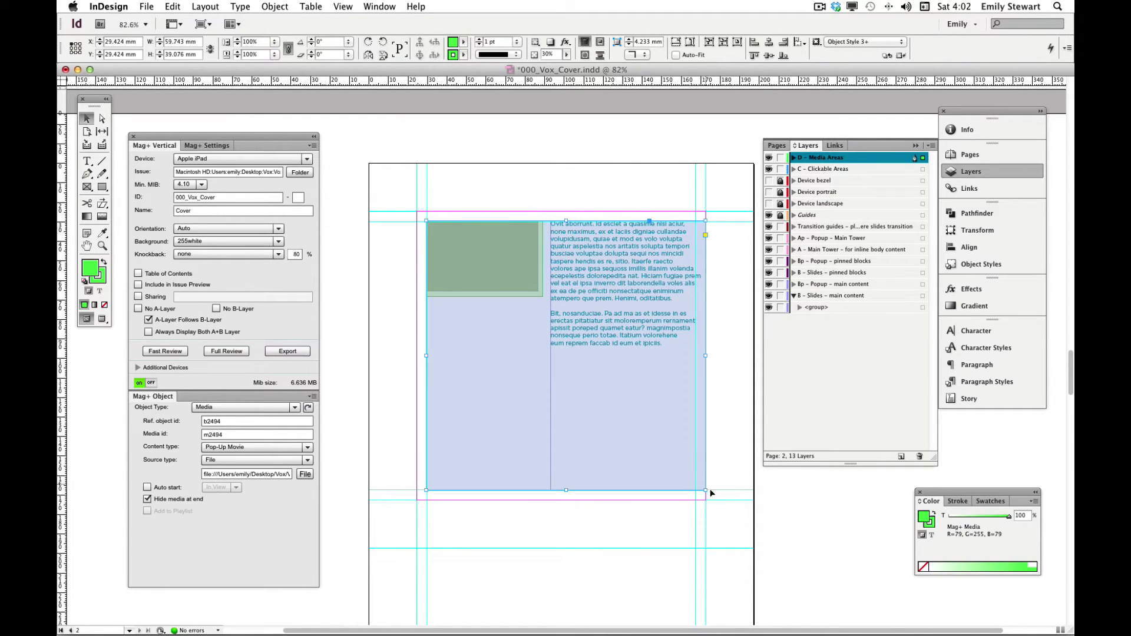
pyautogui.moveTo(705, 490); pyautogui.dragTo(546, 300)
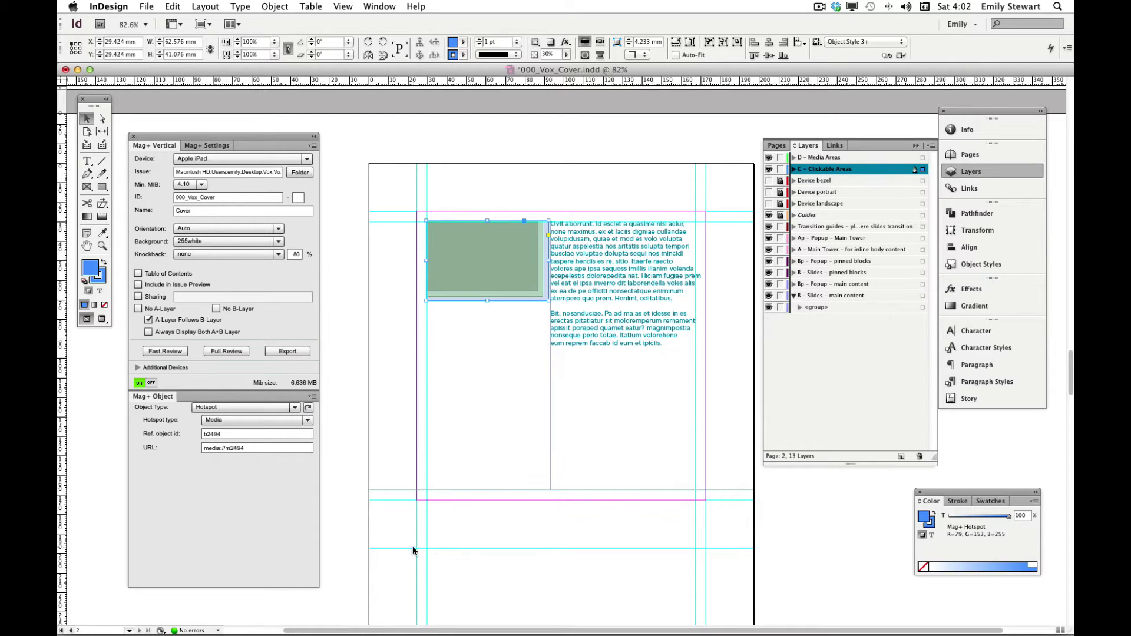
pyautogui.click(158, 354)
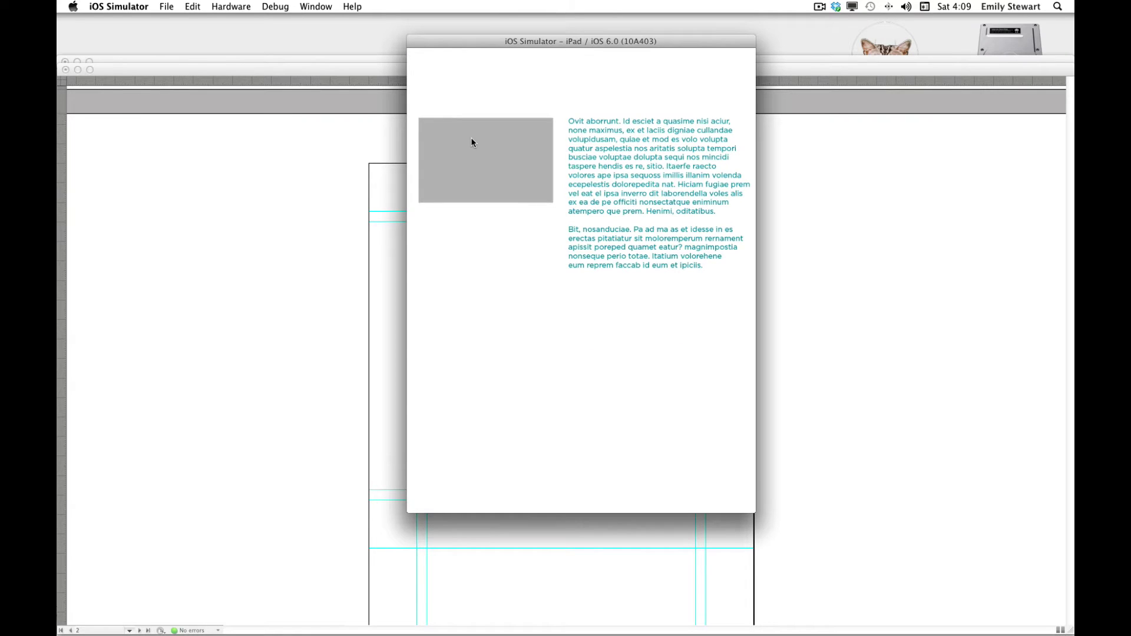
# Play the pop-up movie, toggle full screen on and off, reopen it, pause, and close it
pyautogui.click(471, 143)
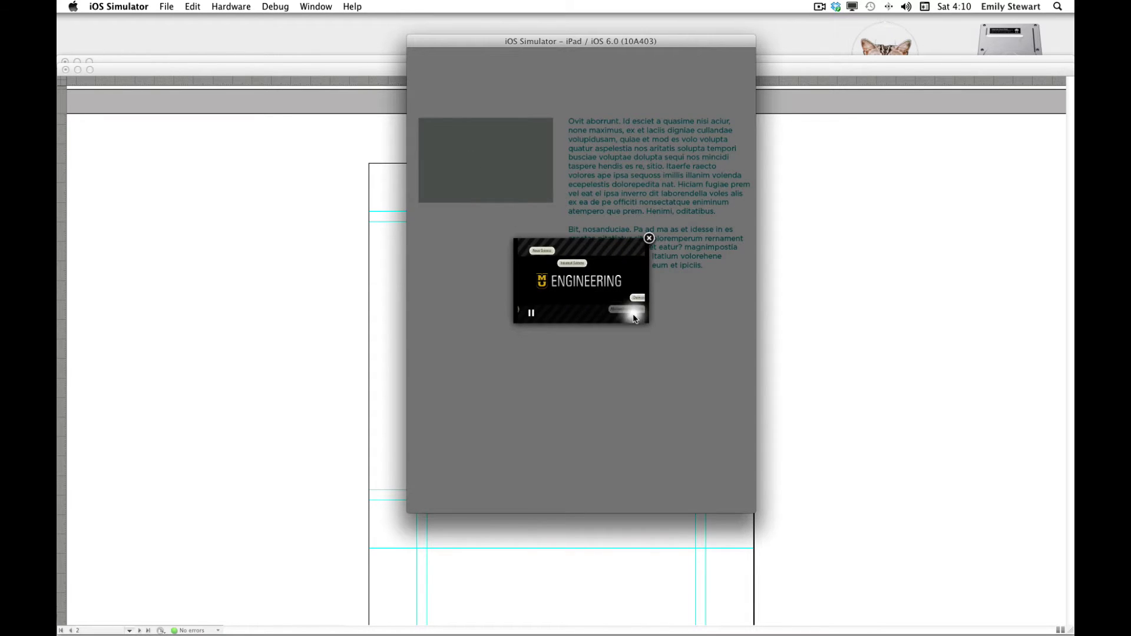
pyautogui.click(634, 318)
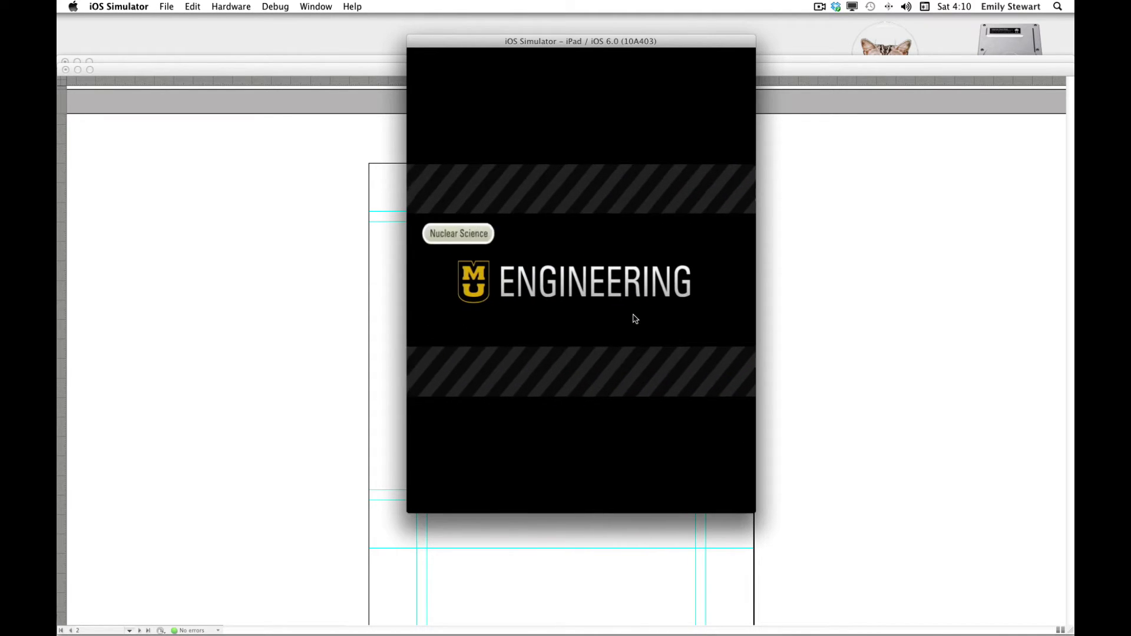
pyautogui.click(665, 460)
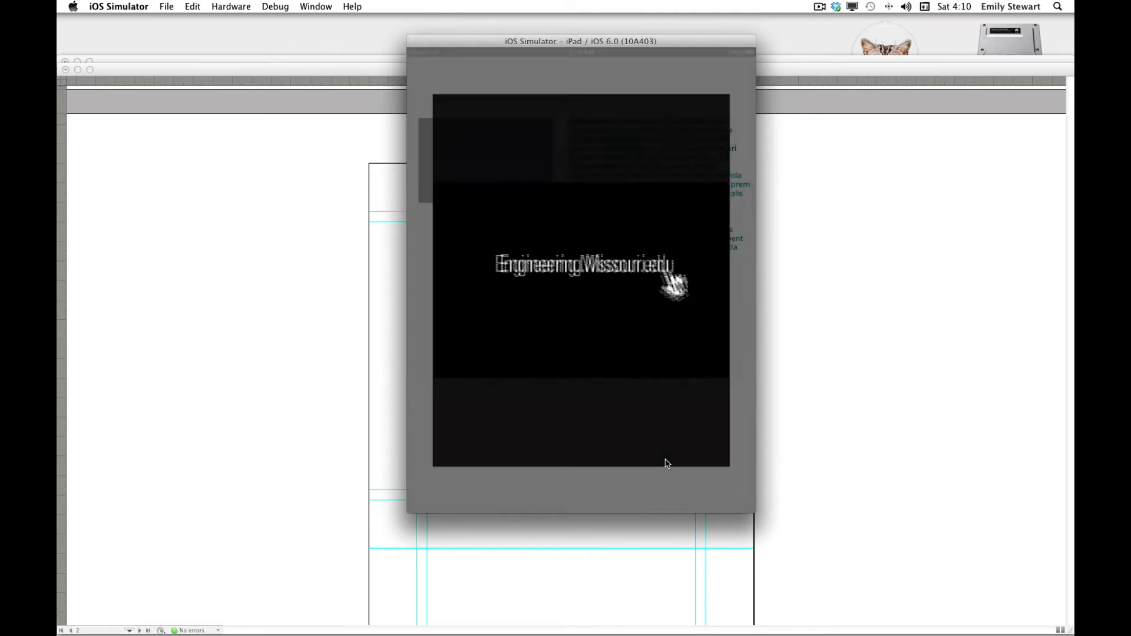
pyautogui.click(520, 174)
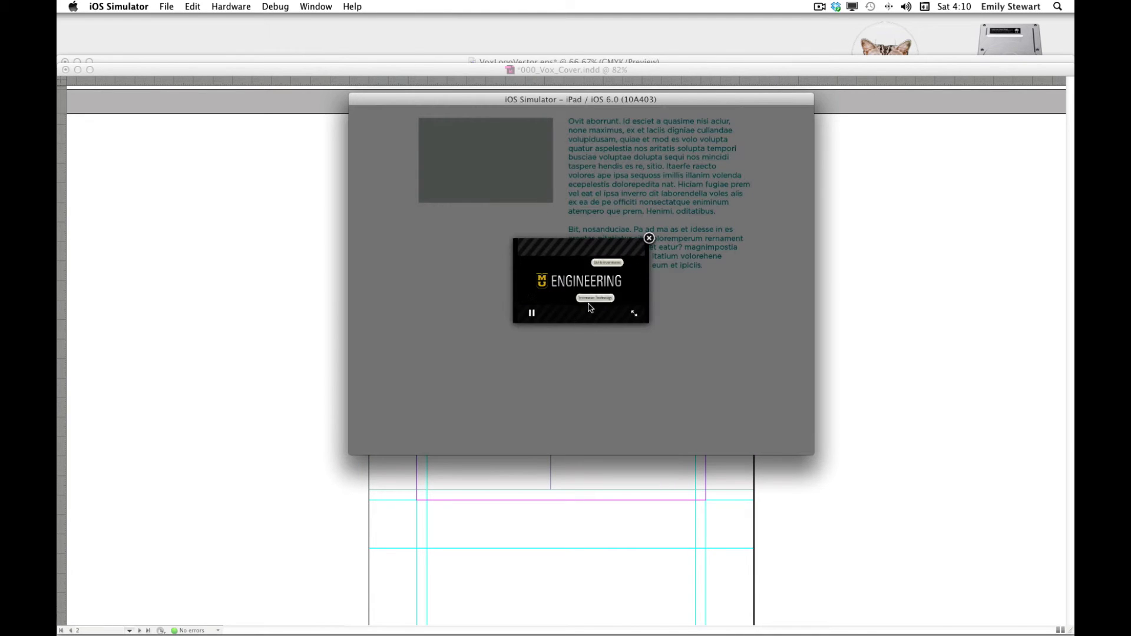
pyautogui.click(531, 313)
pyautogui.click(649, 238)
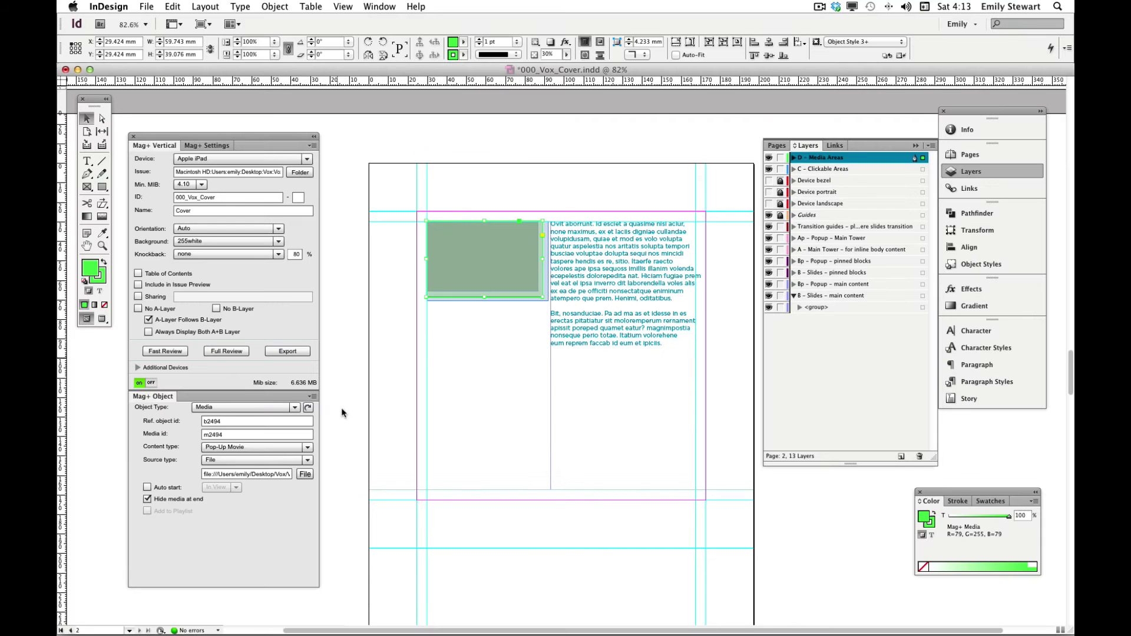
# Show the list of available movie content types
pyautogui.click(304, 449)
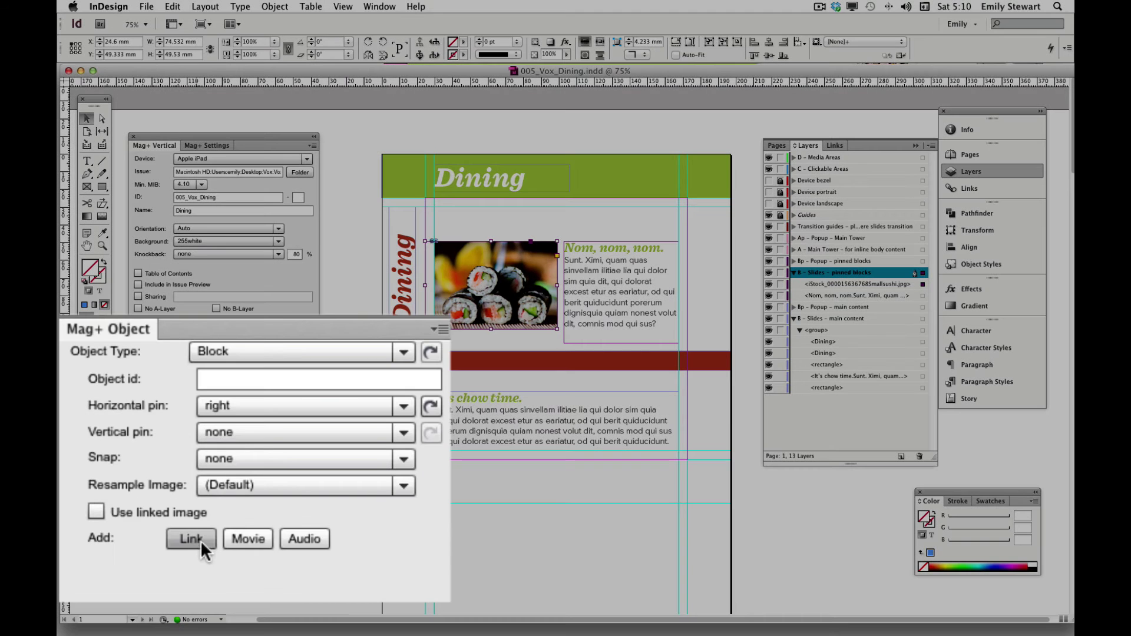
# Give the sushi photo a Popup hotspot link with the URL popup://sushi
pyautogui.click(192, 497)
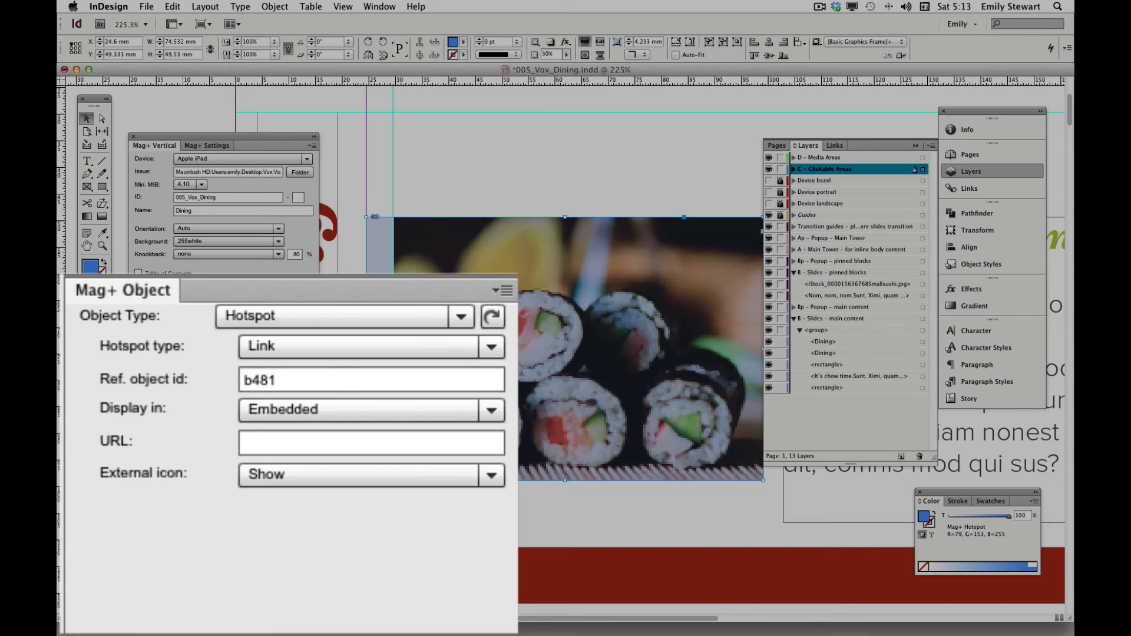
pyautogui.click(346, 348)
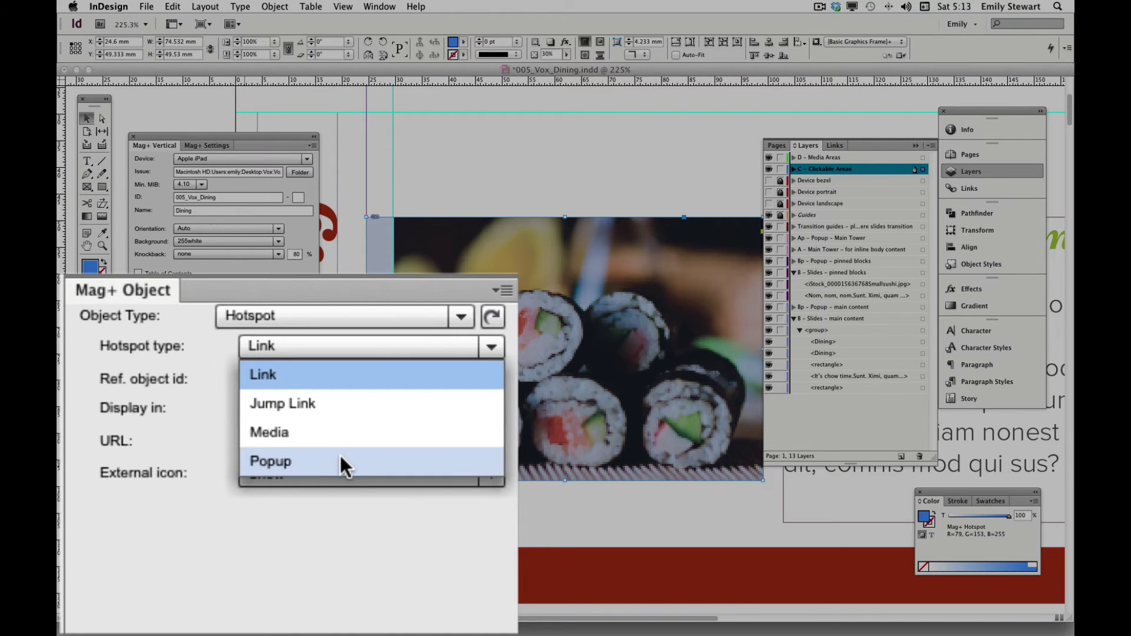
pyautogui.click(340, 458)
pyautogui.click(236, 448)
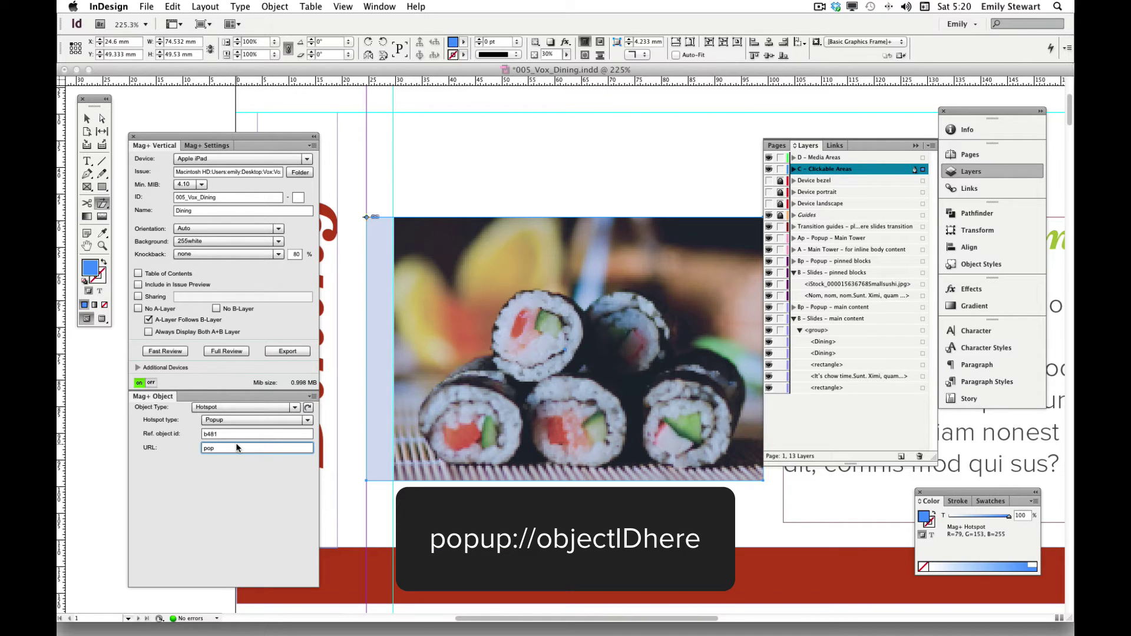
pyautogui.write('up://')
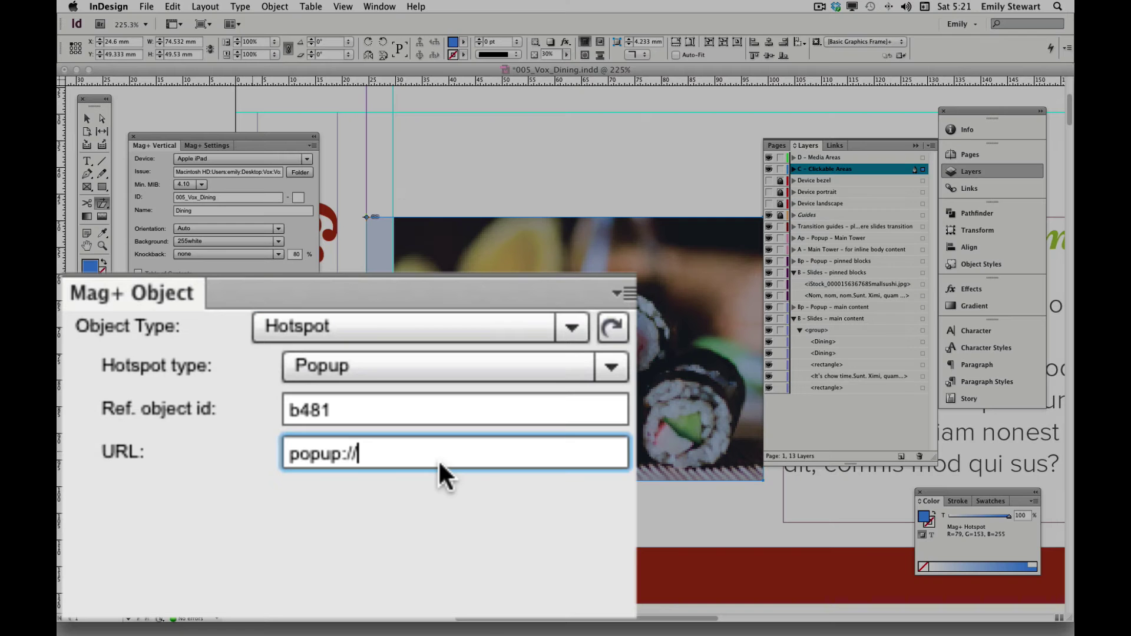
pyautogui.write('sushi')
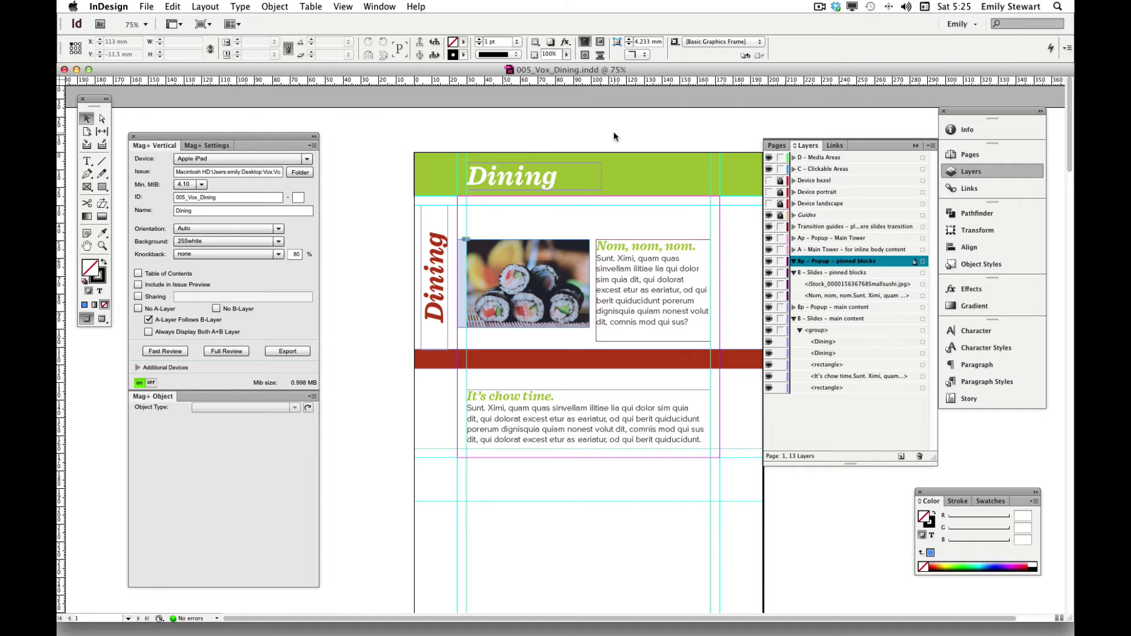
# Paste a copy of the sushi photo and make it a Popup object with id 'sushi'
pyautogui.press('super+v')
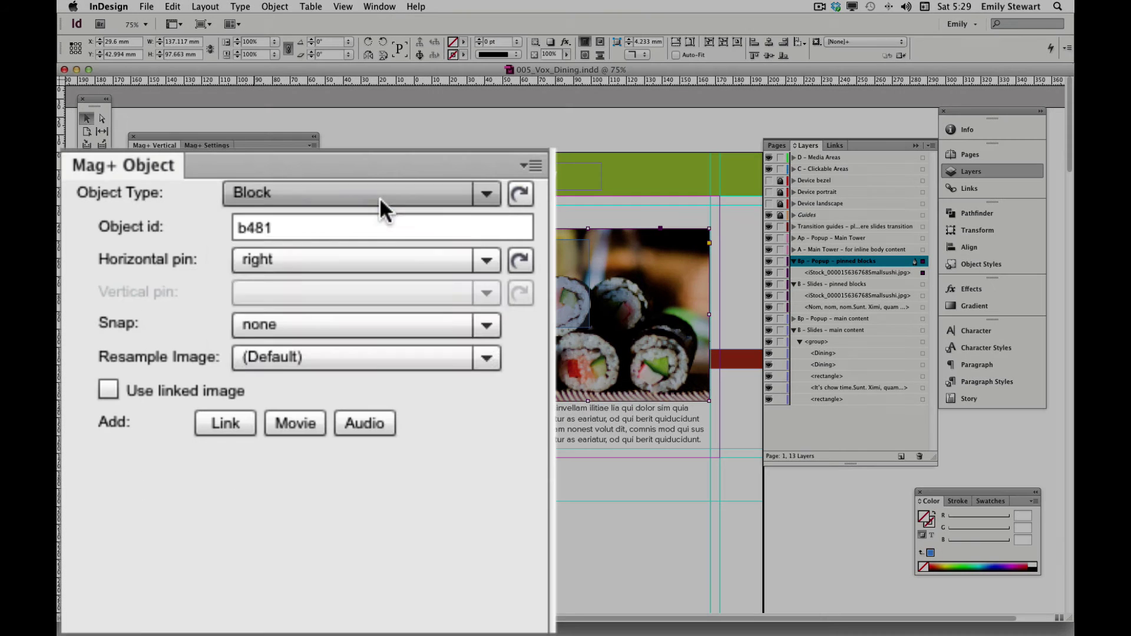
pyautogui.click(252, 408)
pyautogui.scroll(-2, 239, 450)
pyautogui.click(246, 441)
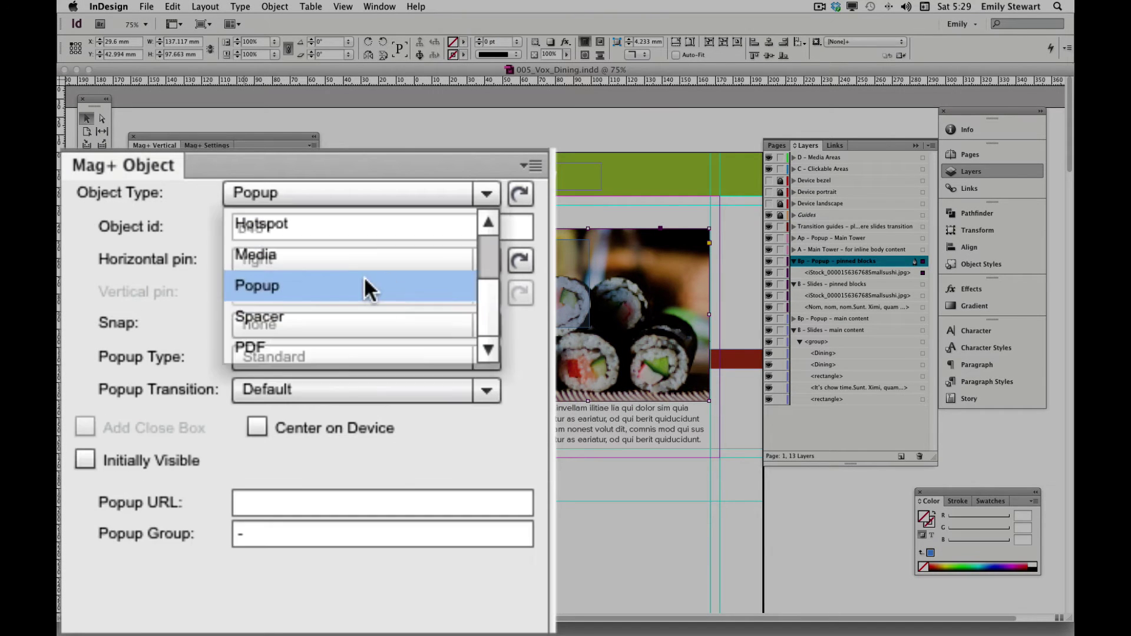
pyautogui.doubleClick(322, 228)
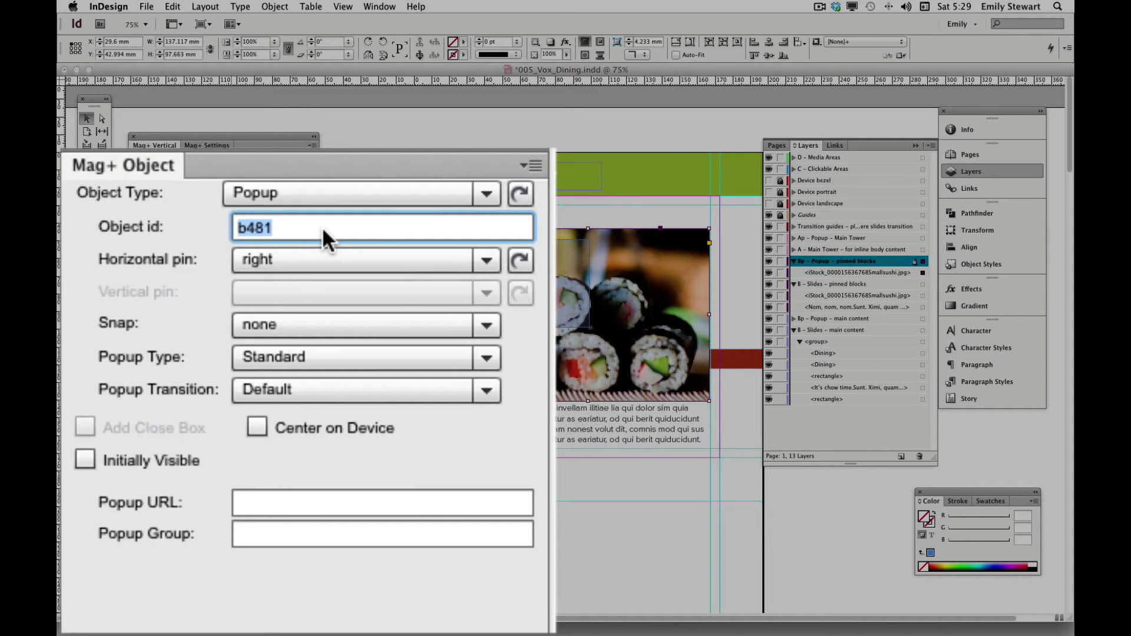
pyautogui.write('sushi')
# Remove horizontal pinning and set the popup to Modal with a close box
pyautogui.click(317, 265)
pyautogui.click(315, 290)
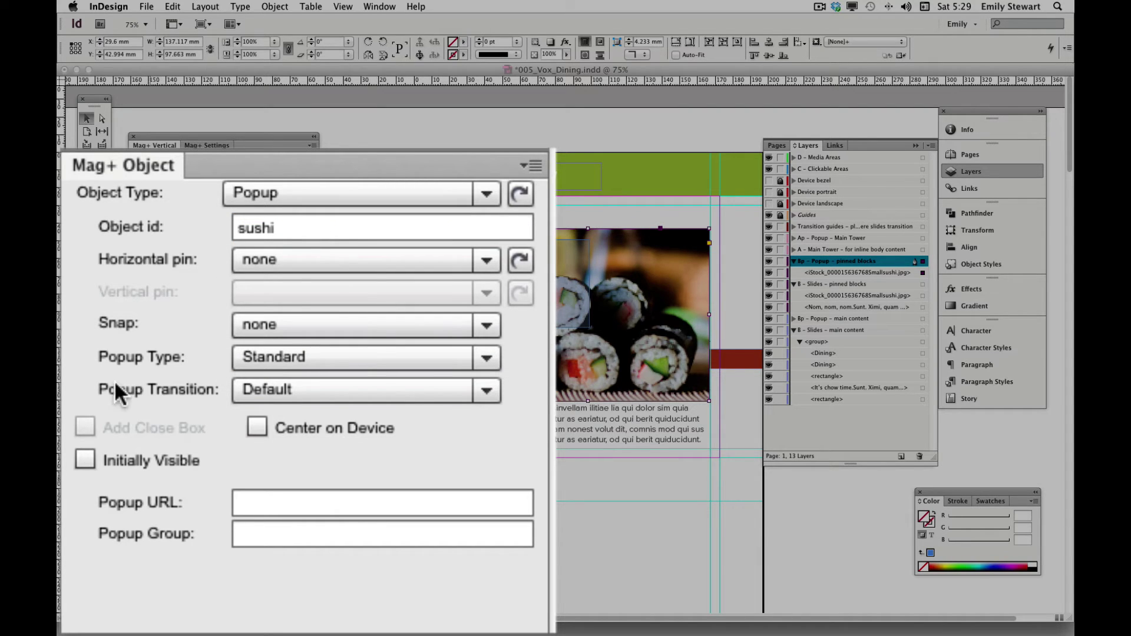
pyautogui.click(259, 358)
pyautogui.click(272, 420)
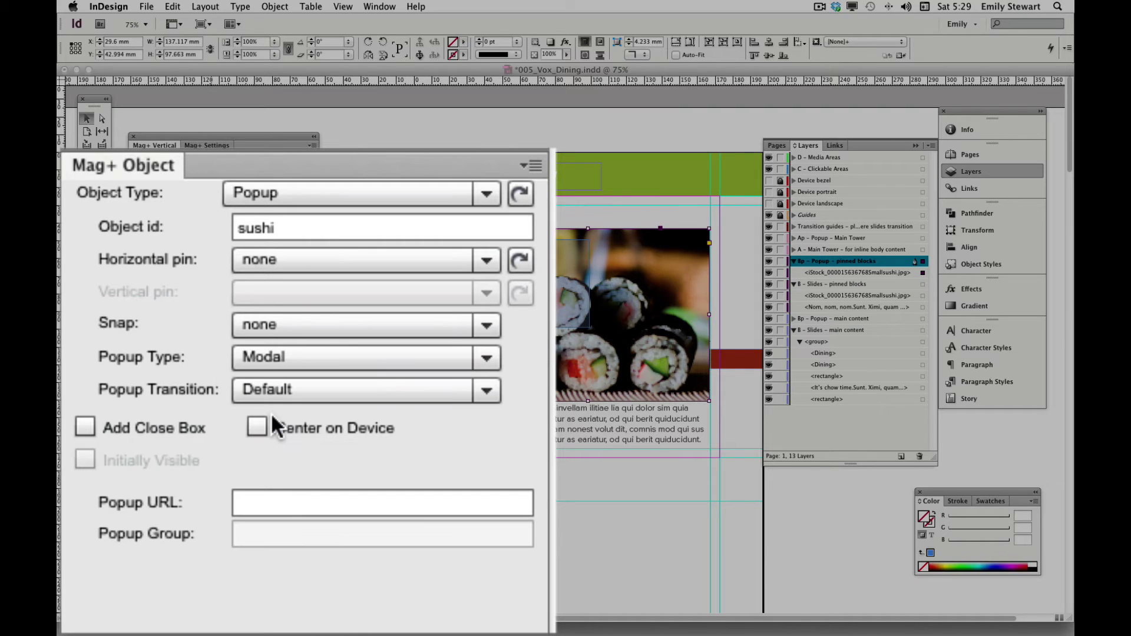
pyautogui.click(84, 424)
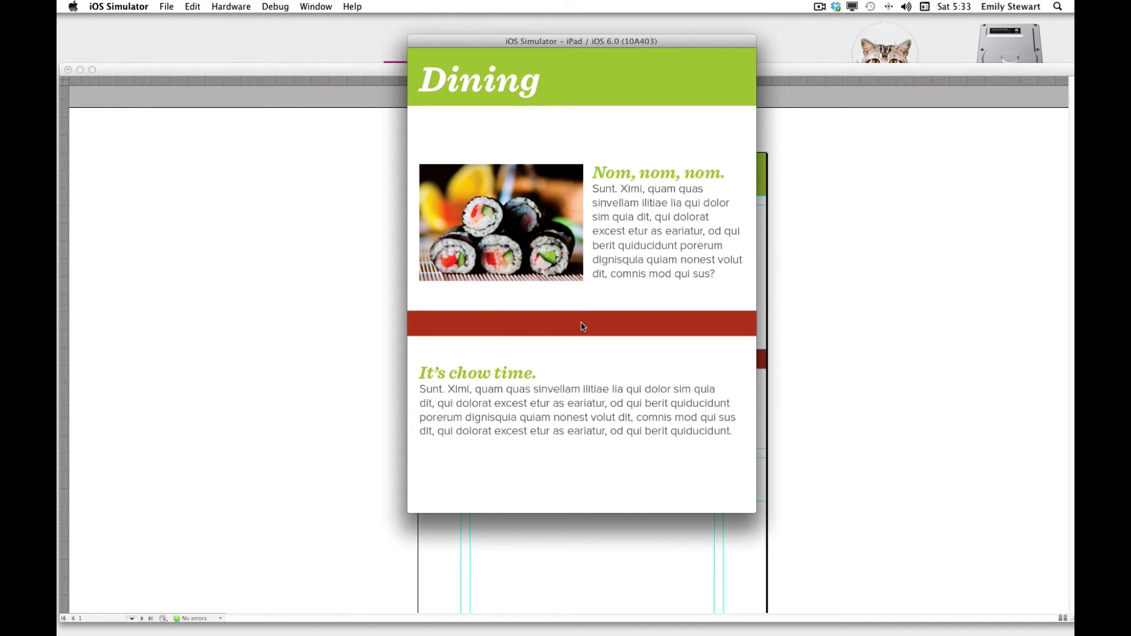
# Open and close the sushi popup in portrait, then repeat in landscape before returning to InDesign
pyautogui.click(521, 178)
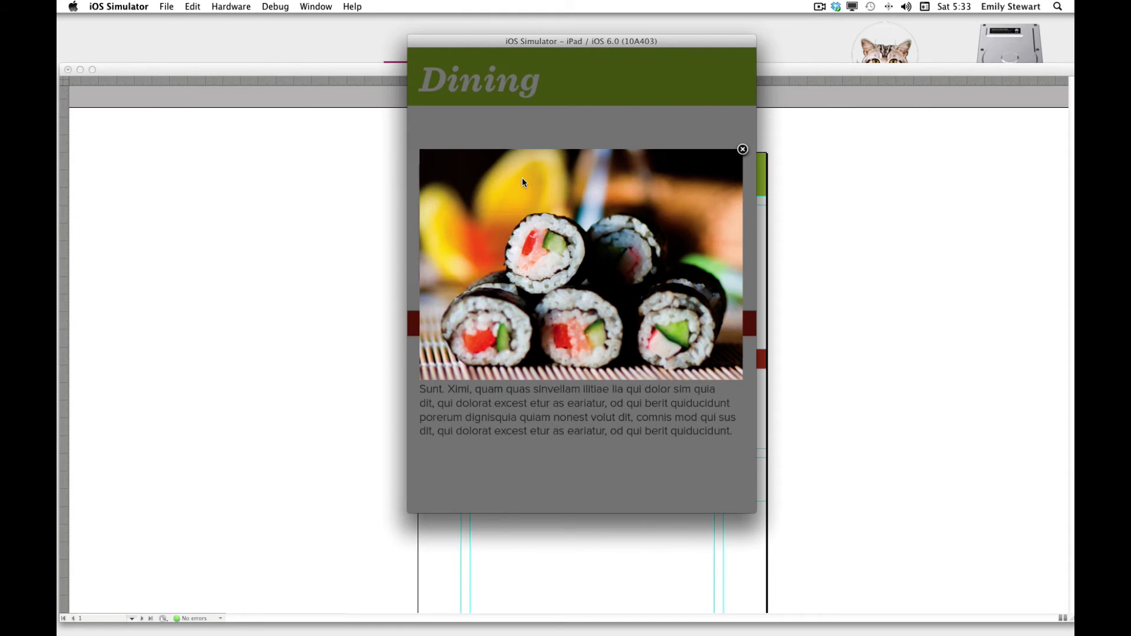
pyautogui.click(655, 418)
pyautogui.press('super+Left')
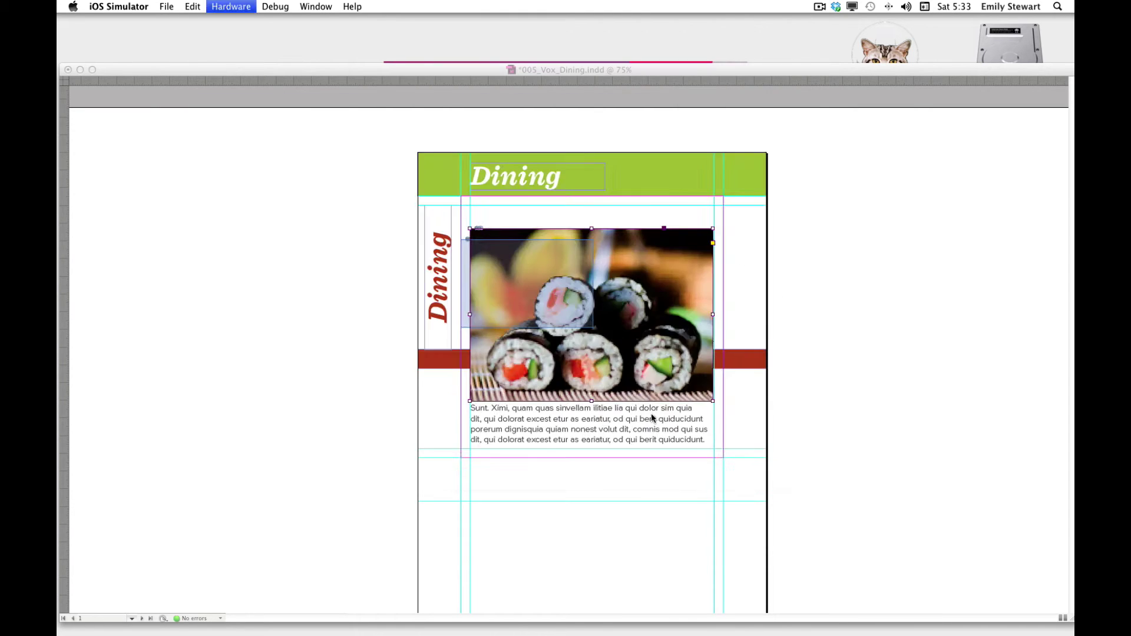
pyautogui.click(524, 182)
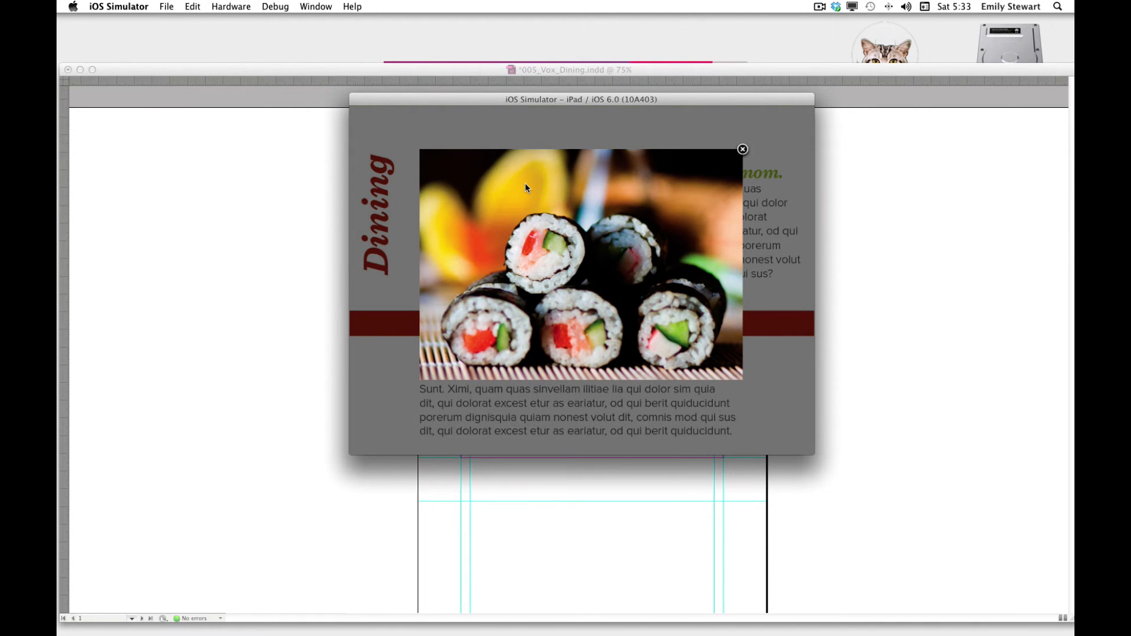
pyautogui.click(572, 406)
pyautogui.press('super+Tab')
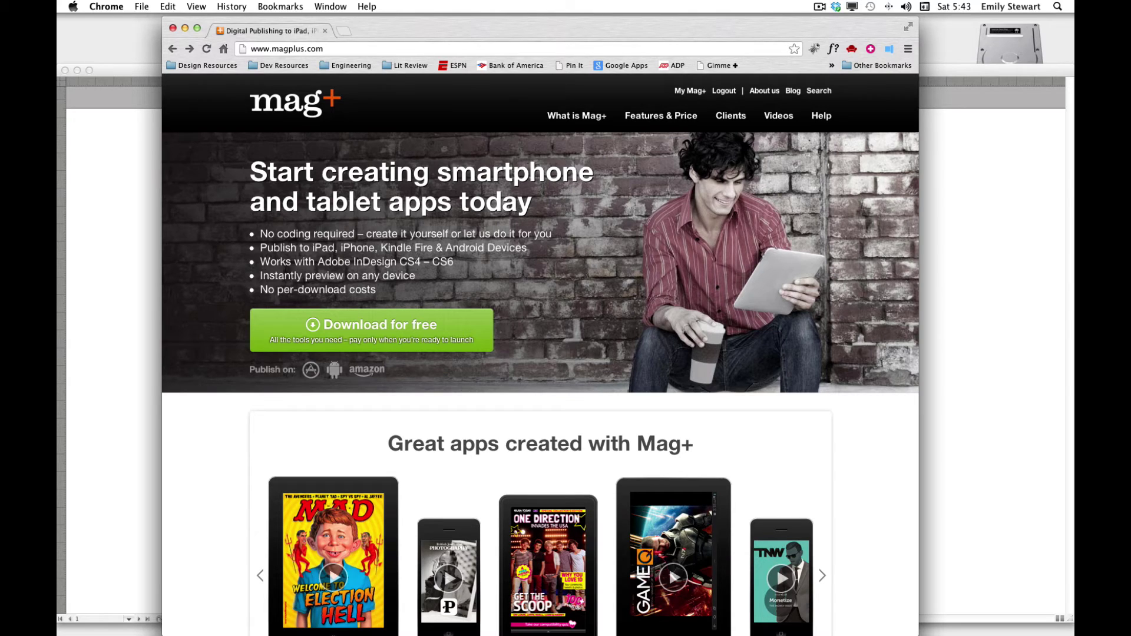
# Bring up the My Mag+ menu to reach Feature builder
pyautogui.moveTo(689, 91)
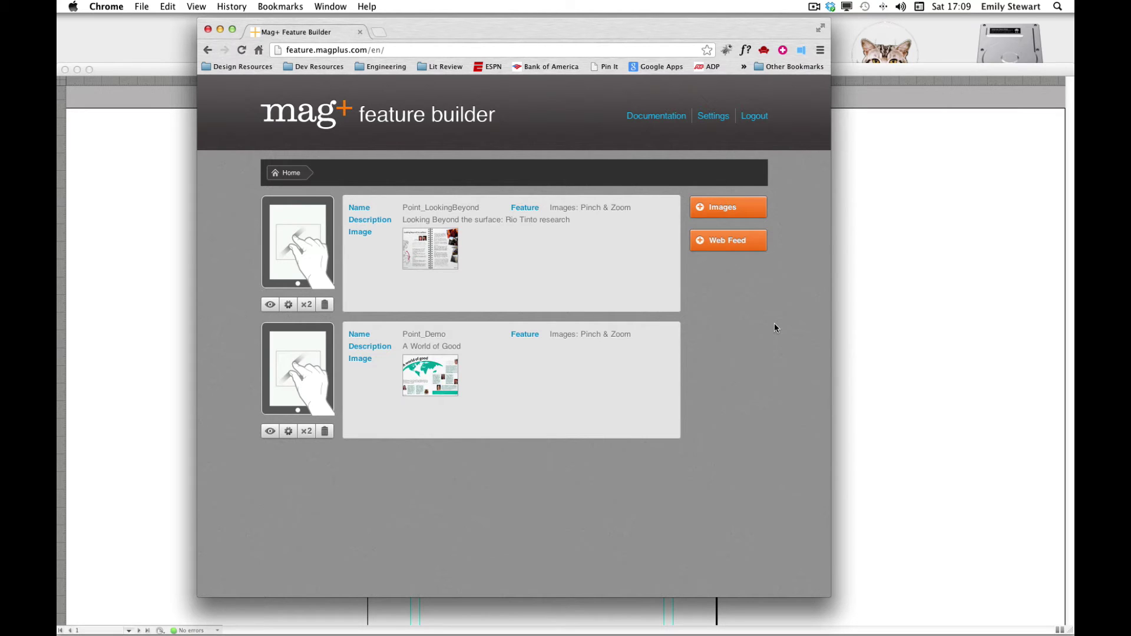
# Start an Images project named 'Scene', described 'Demo for Vox Scene Department', 800×420
pyautogui.click(713, 207)
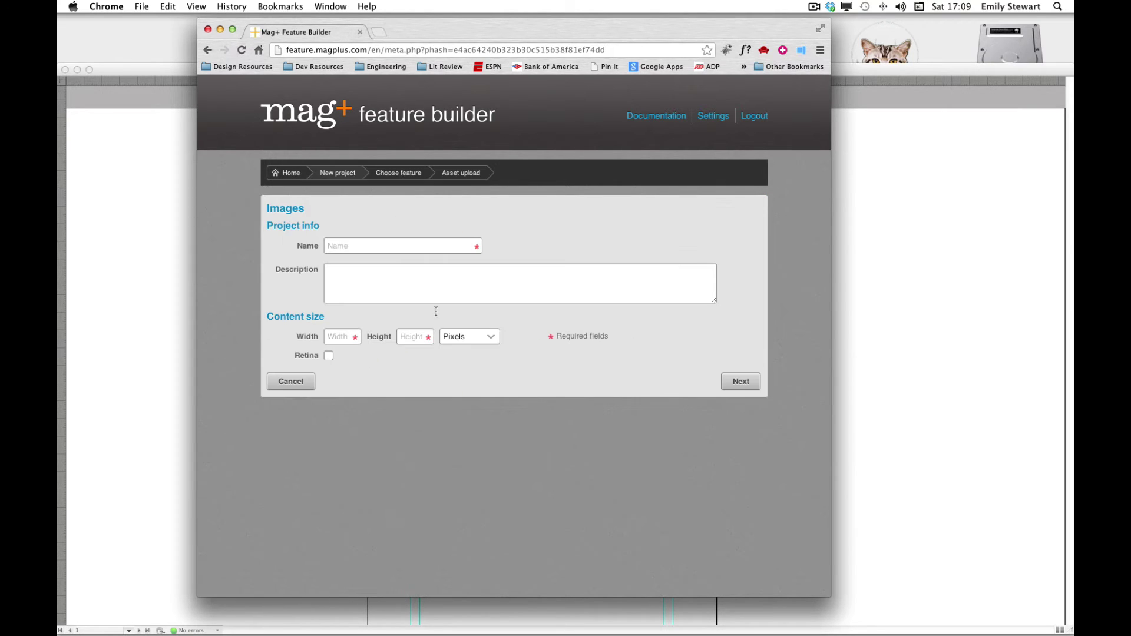
pyautogui.click(350, 245)
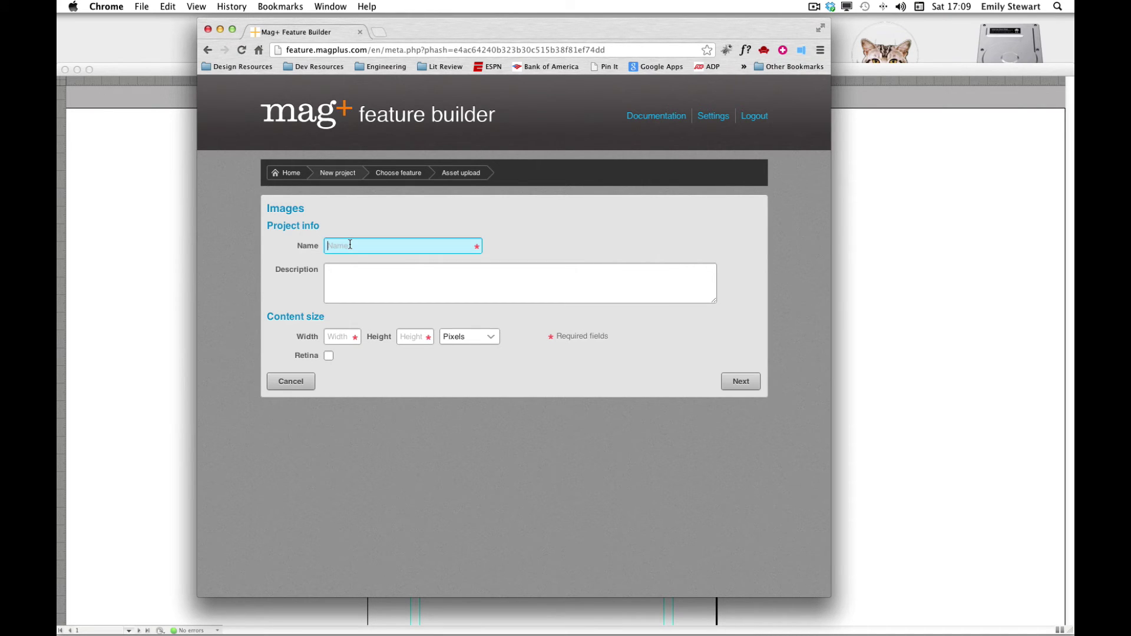
pyautogui.write('Scene')
pyautogui.press('Tab')
pyautogui.write('Demo for Vox Scene Department')
pyautogui.press('Tab')
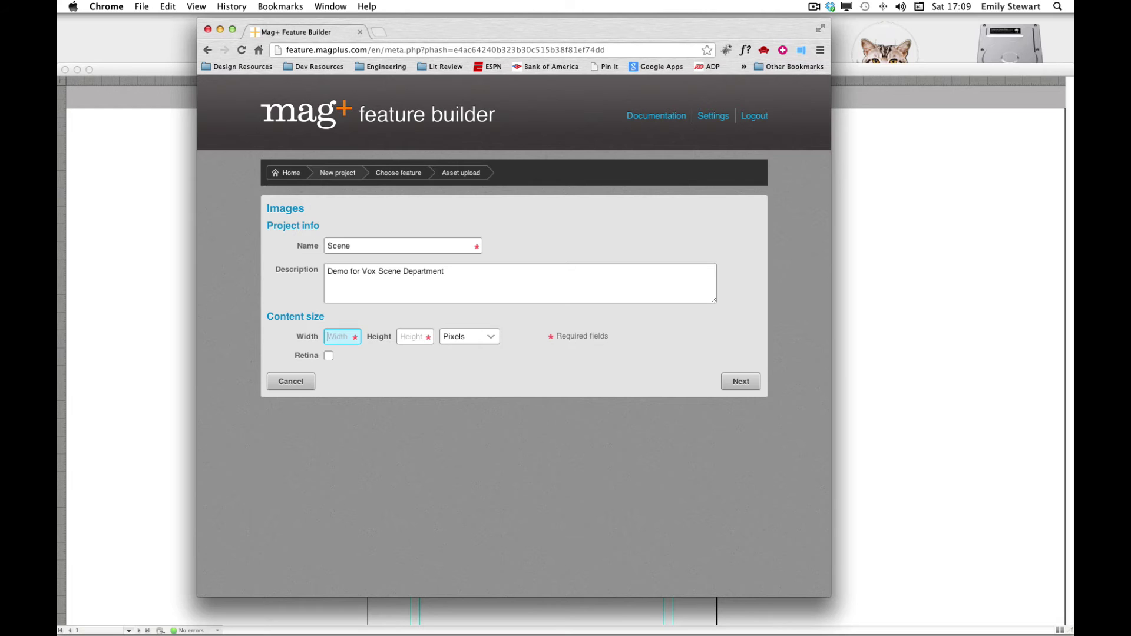
pyautogui.write('800')
pyautogui.press('Tab')
pyautogui.write('420')
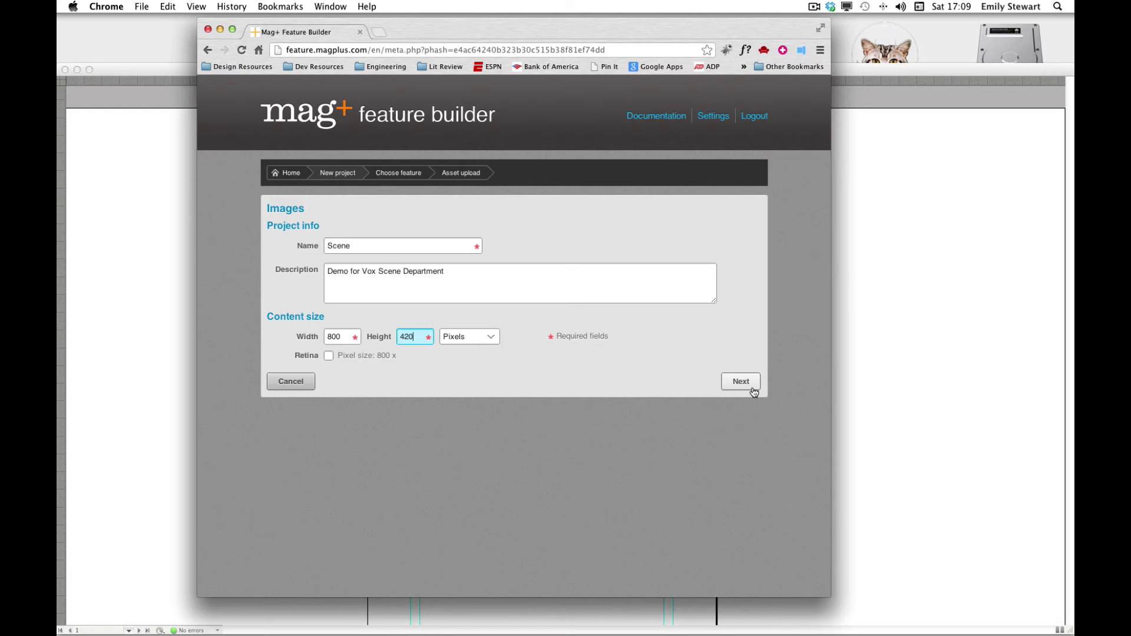
pyautogui.click(741, 382)
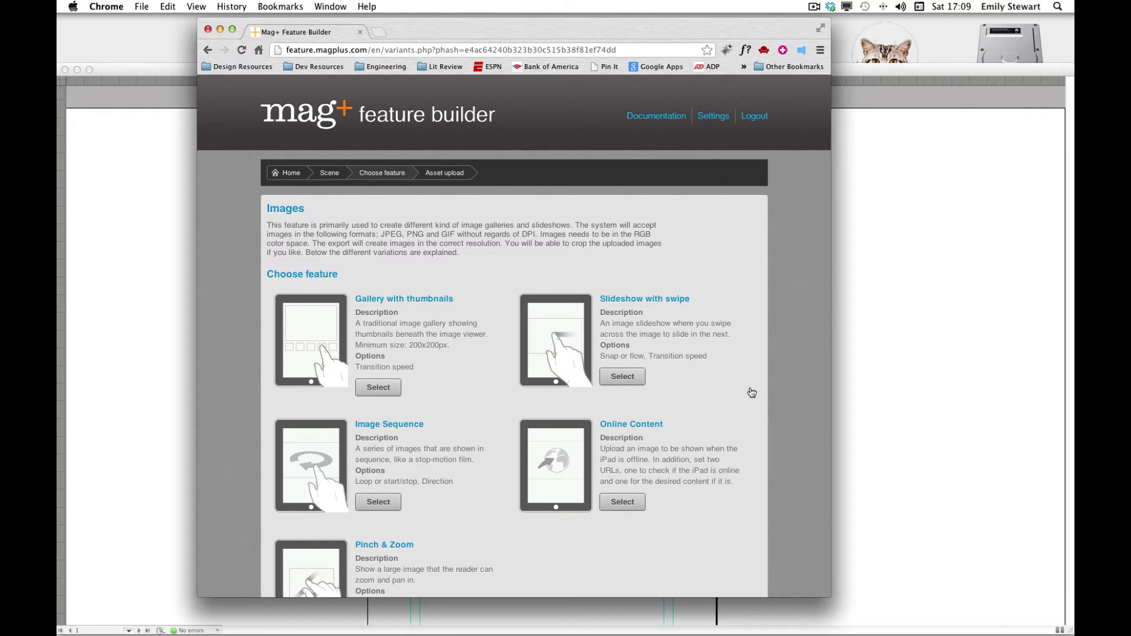
# Choose Slideshow with swipe as the feature type
pyautogui.scroll(-2, 752, 392)
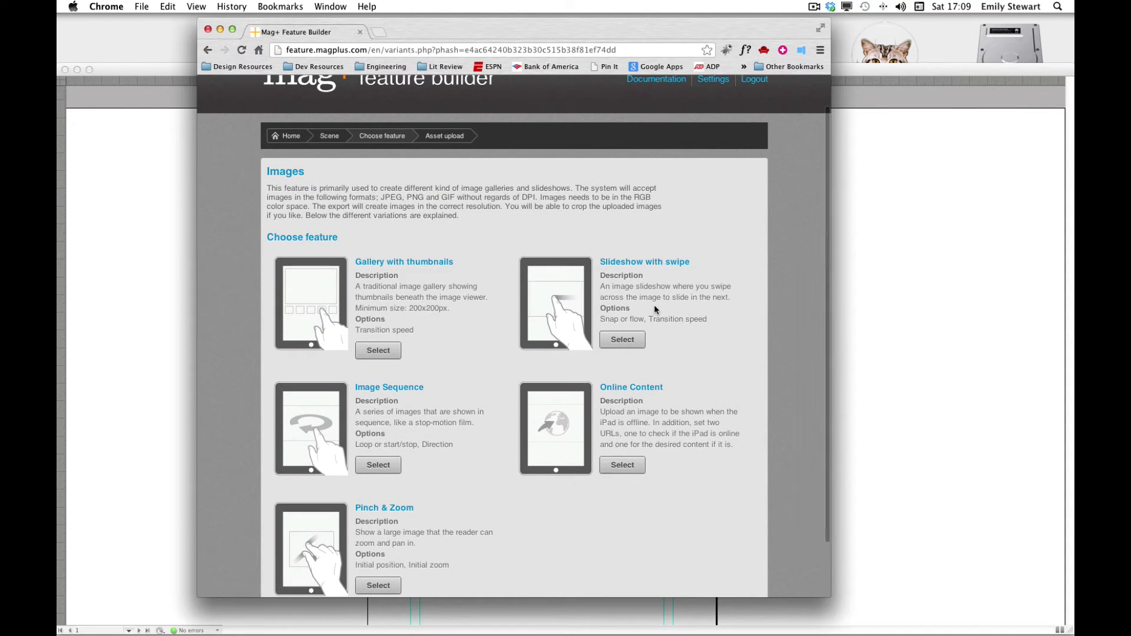
pyautogui.click(622, 339)
pyautogui.scroll(-3, 632, 344)
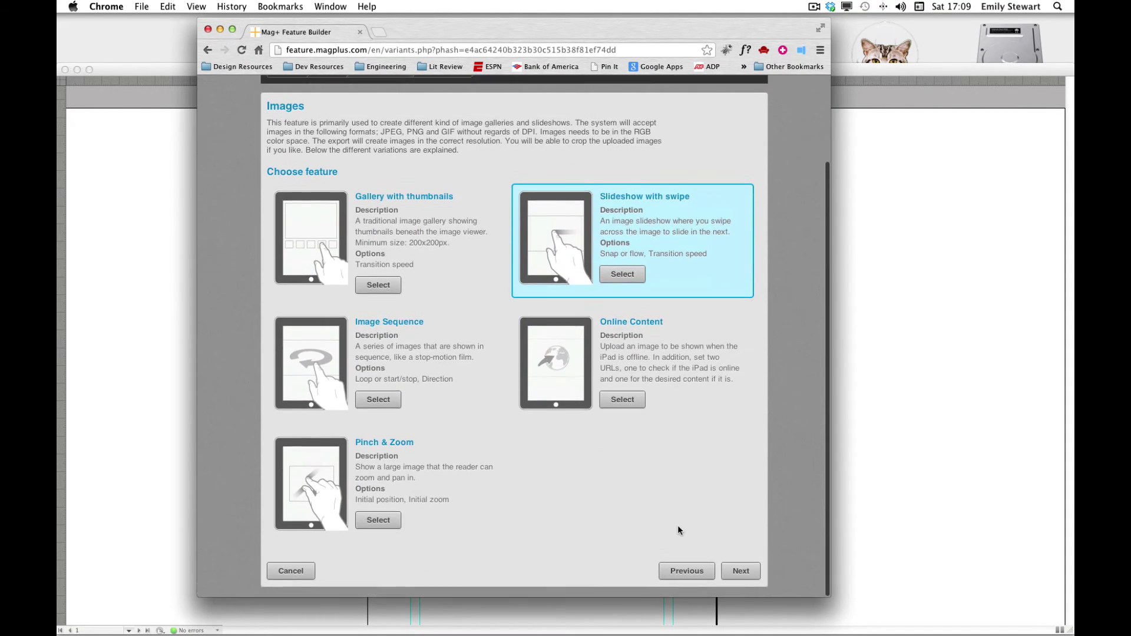
pyautogui.click(740, 571)
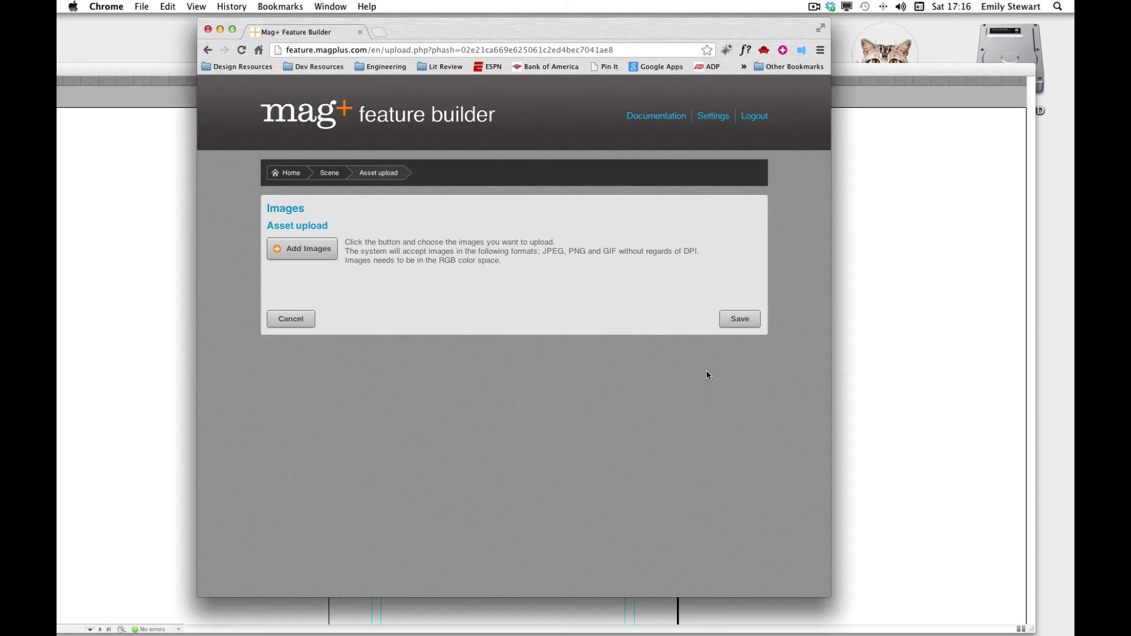
# Upload the five scene images and save them to the project
pyautogui.click(304, 250)
pyautogui.keyDown('shift'); pyautogui.click(497, 238); pyautogui.keyUp('shift')
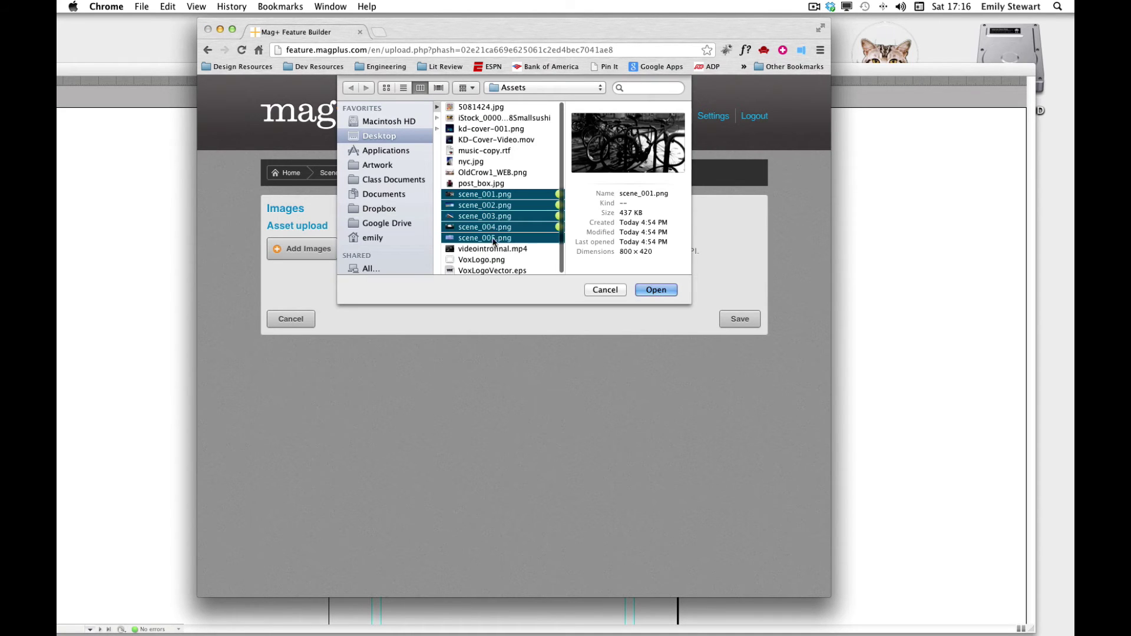
pyautogui.click(646, 294)
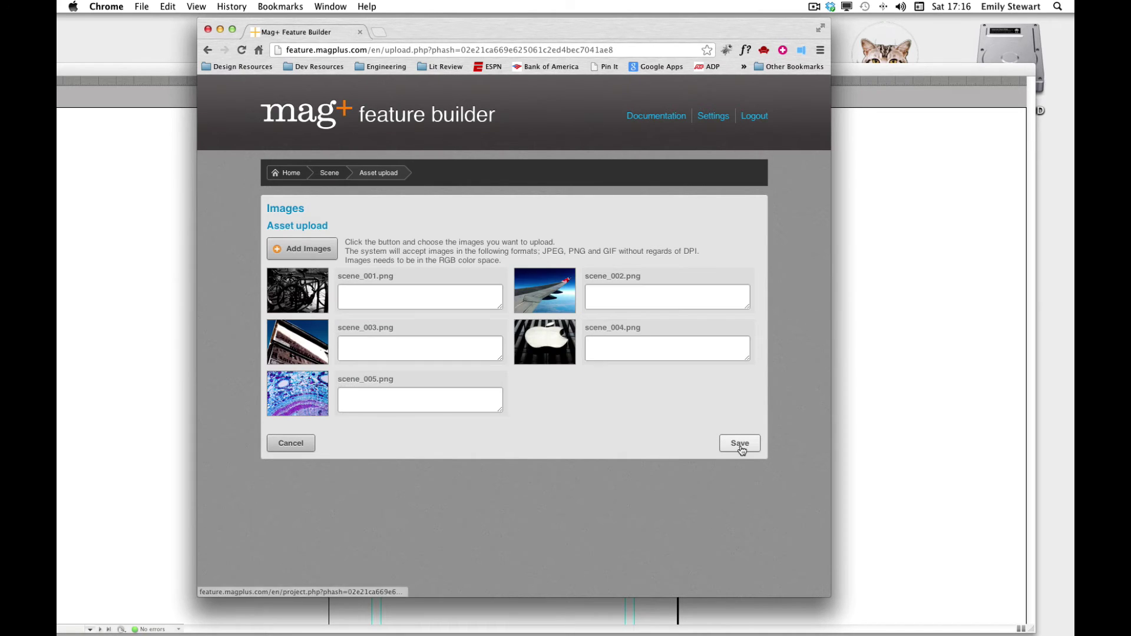
pyautogui.click(741, 446)
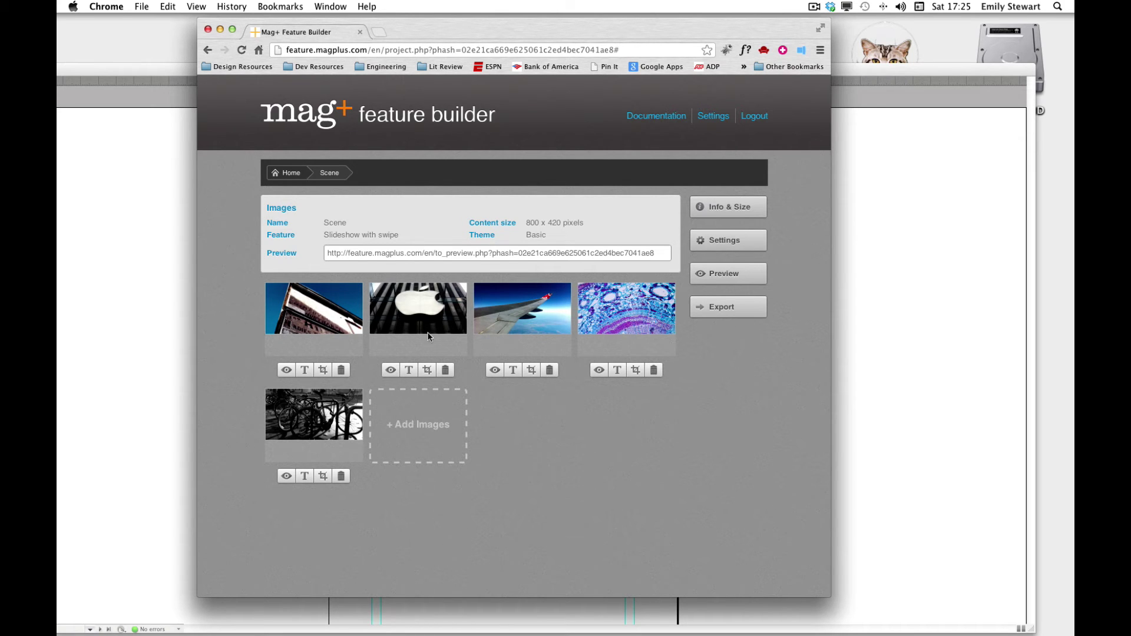
# Move the purple image first and paste a saved caption onto each slide
pyautogui.moveTo(272, 292)
pyautogui.mouseDown()
pyautogui.moveTo(545, 306)
pyautogui.moveTo(586, 290)
pyautogui.moveTo(277, 405)
pyautogui.moveTo(273, 291)
pyautogui.mouseUp()
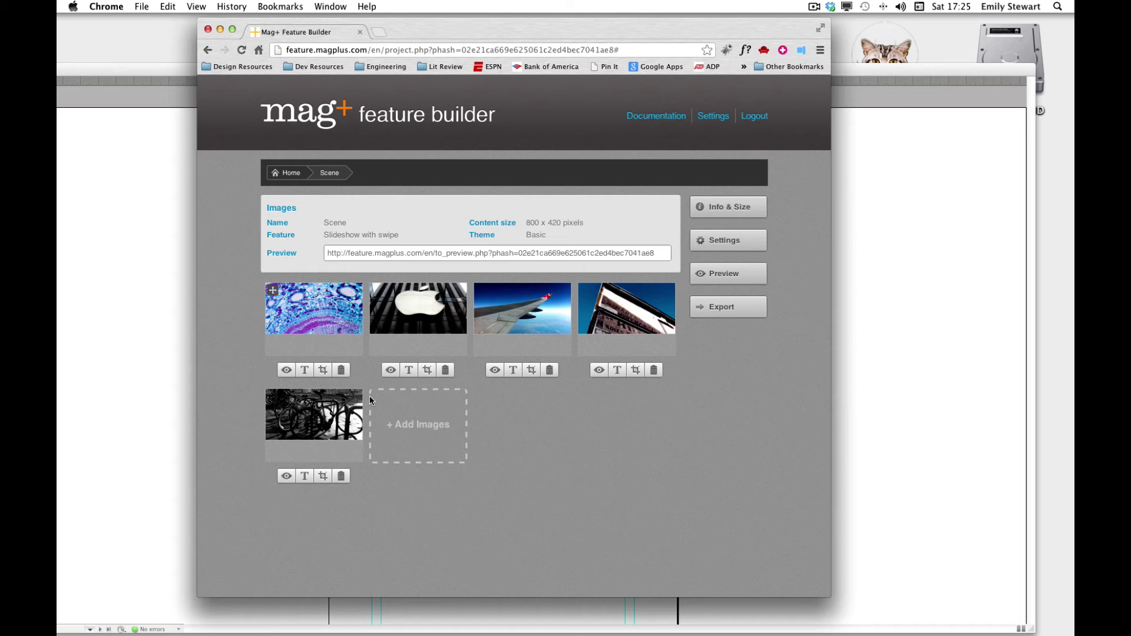
pyautogui.click(305, 370)
pyautogui.press('super+v')
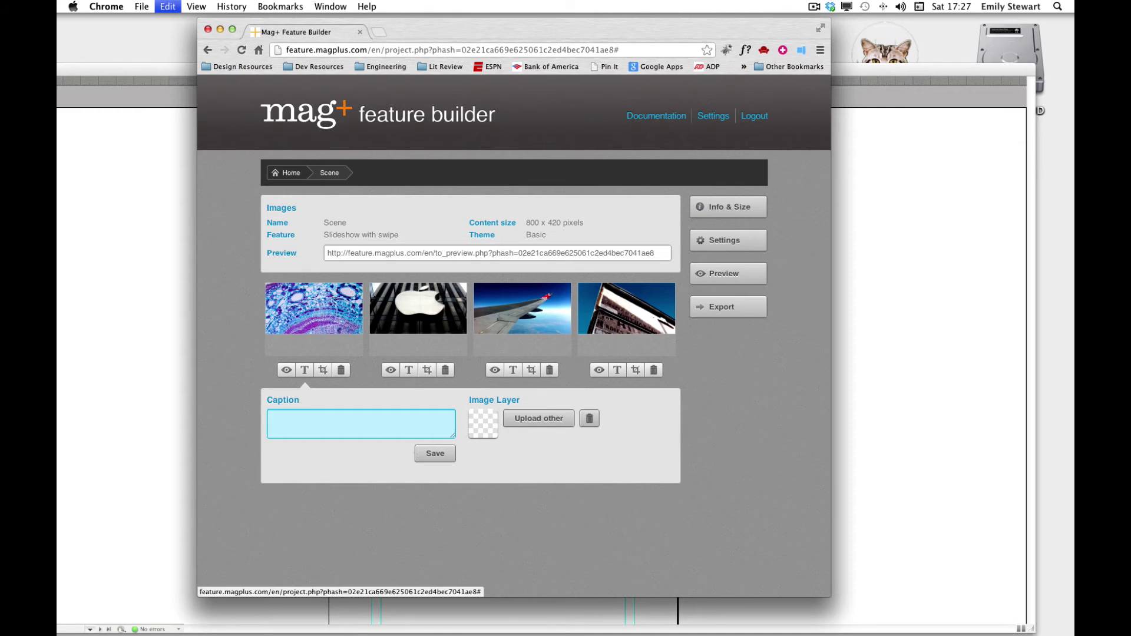
pyautogui.click(434, 453)
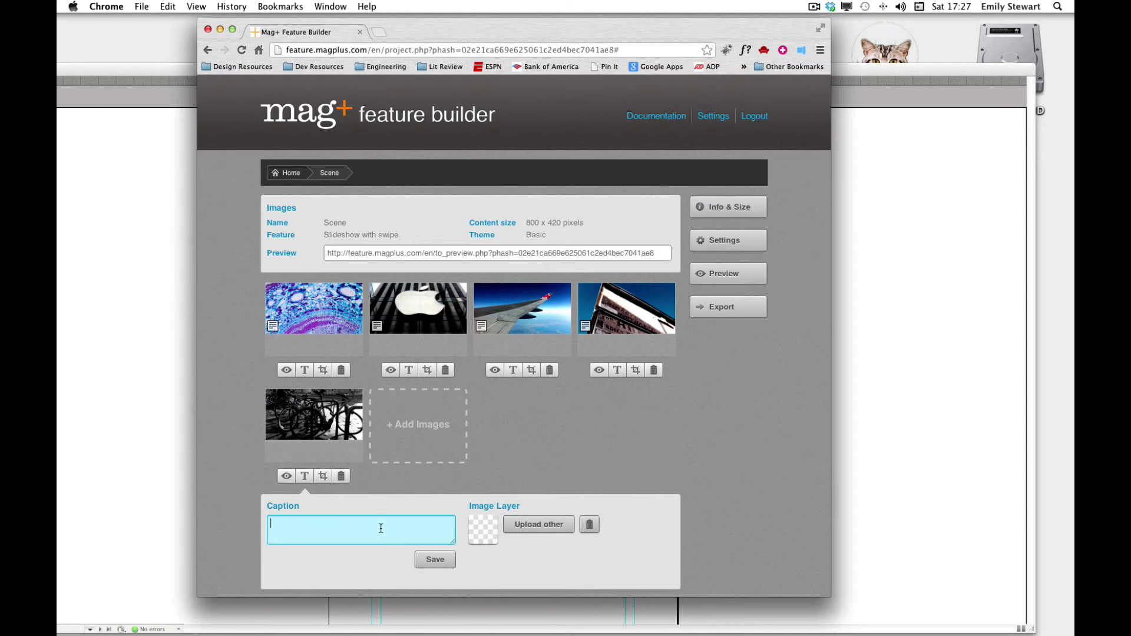
pyautogui.write('Photo caption & credit here')
pyautogui.click(435, 559)
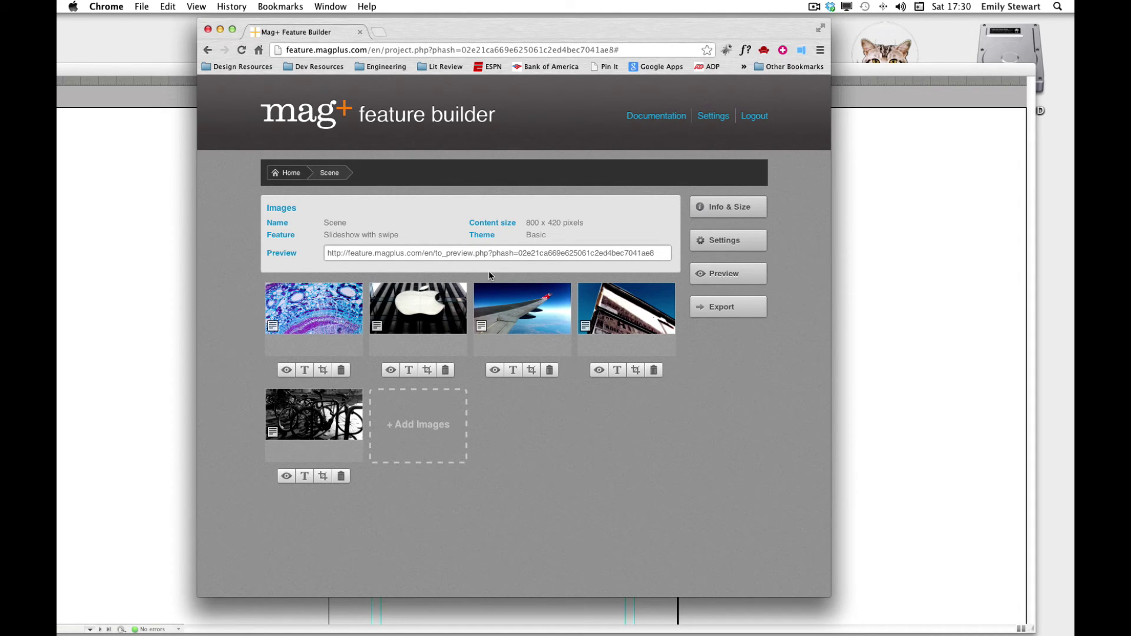
# Copy the slideshow preview address and load it in a new browser tab
pyautogui.tripleClick(460, 254)
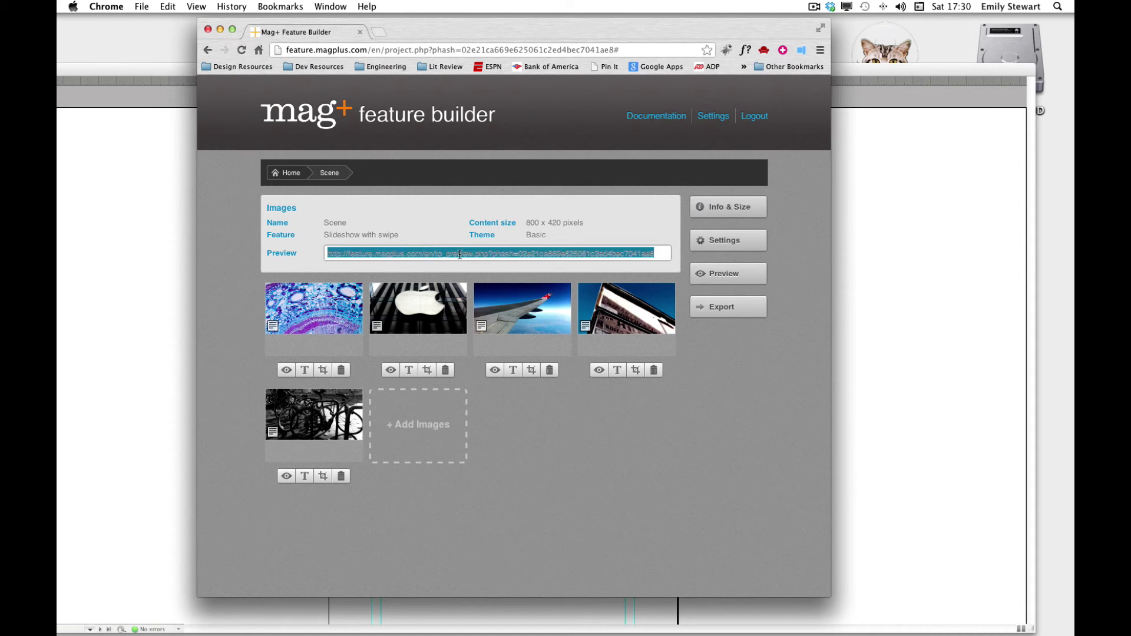
pyautogui.hotkey('ctrl', 'c')
pyautogui.hotkey('ctrl', 't')
pyautogui.hotkey('ctrl', 'v')
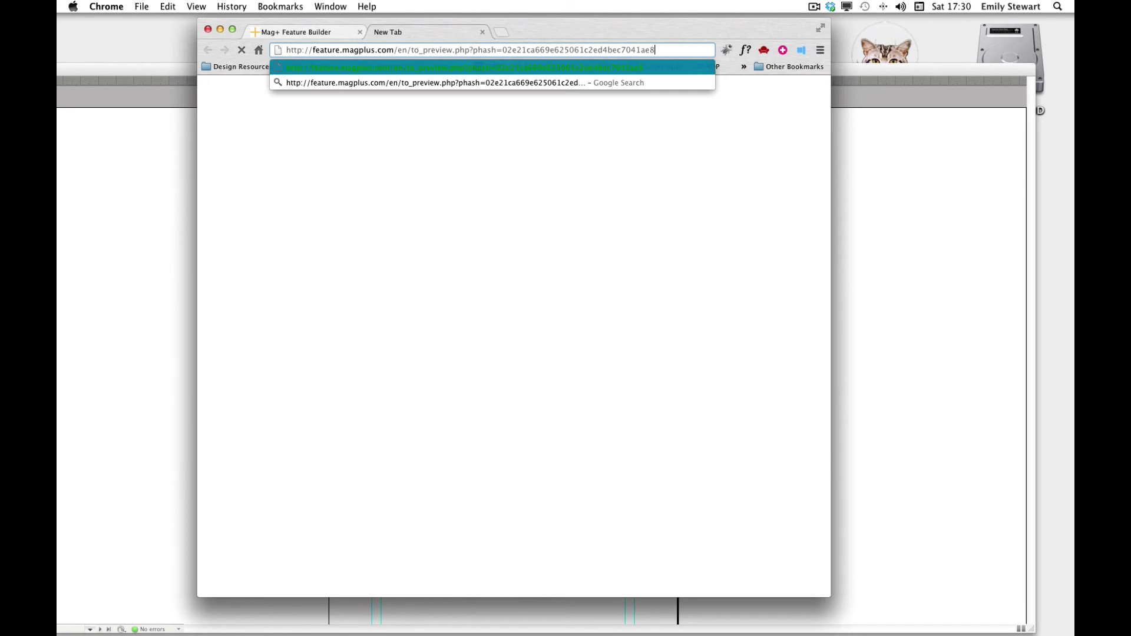
pyautogui.press('Return')
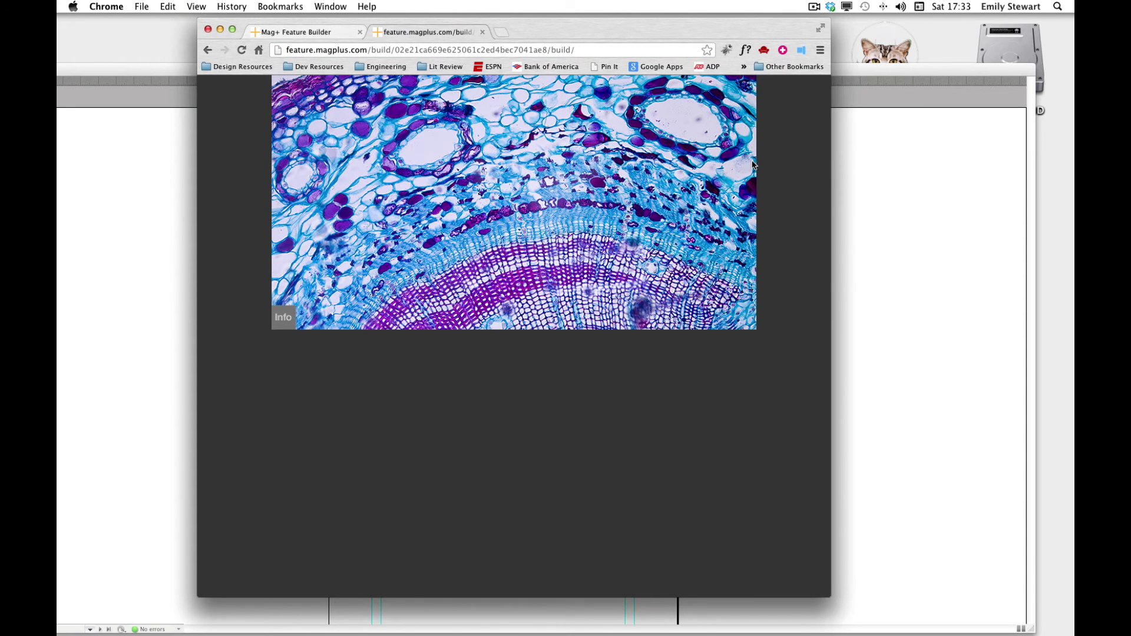
# Swipe through the slides, show captions on the bicycle and wing photos, then return to the project
pyautogui.moveTo(737, 167); pyautogui.dragTo(207, 177)
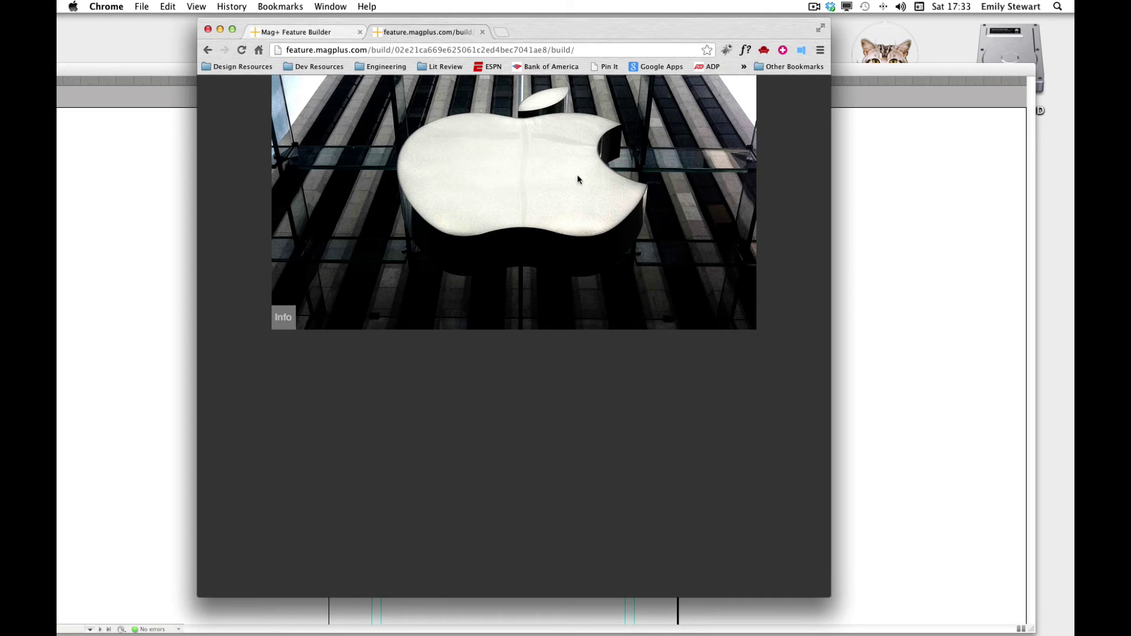
pyautogui.moveTo(704, 171); pyautogui.dragTo(467, 165)
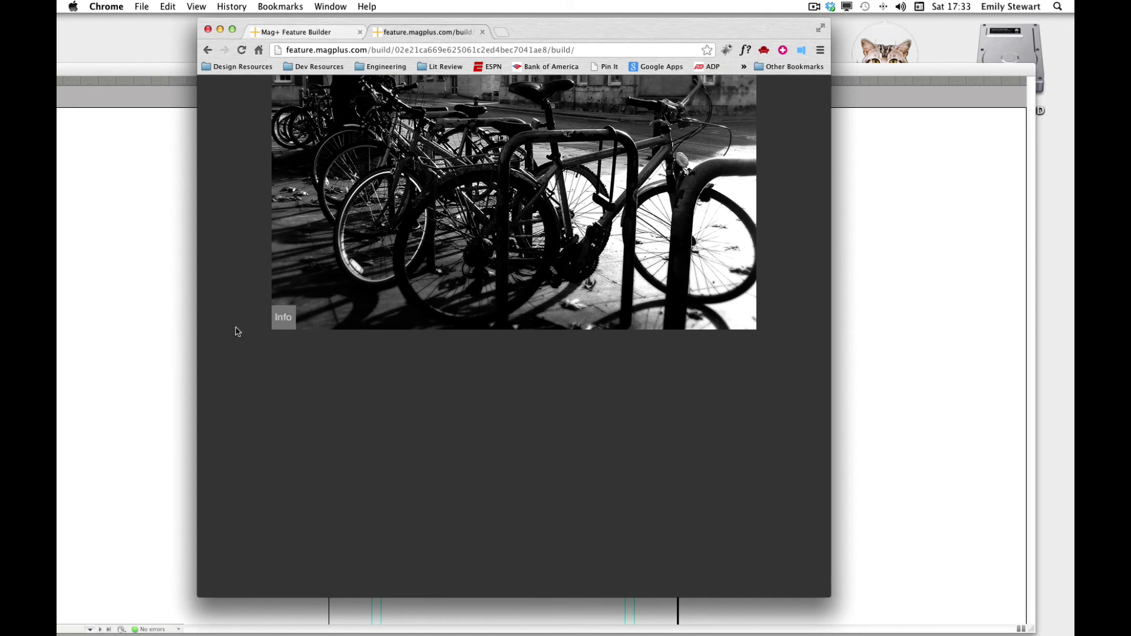
pyautogui.click(284, 322)
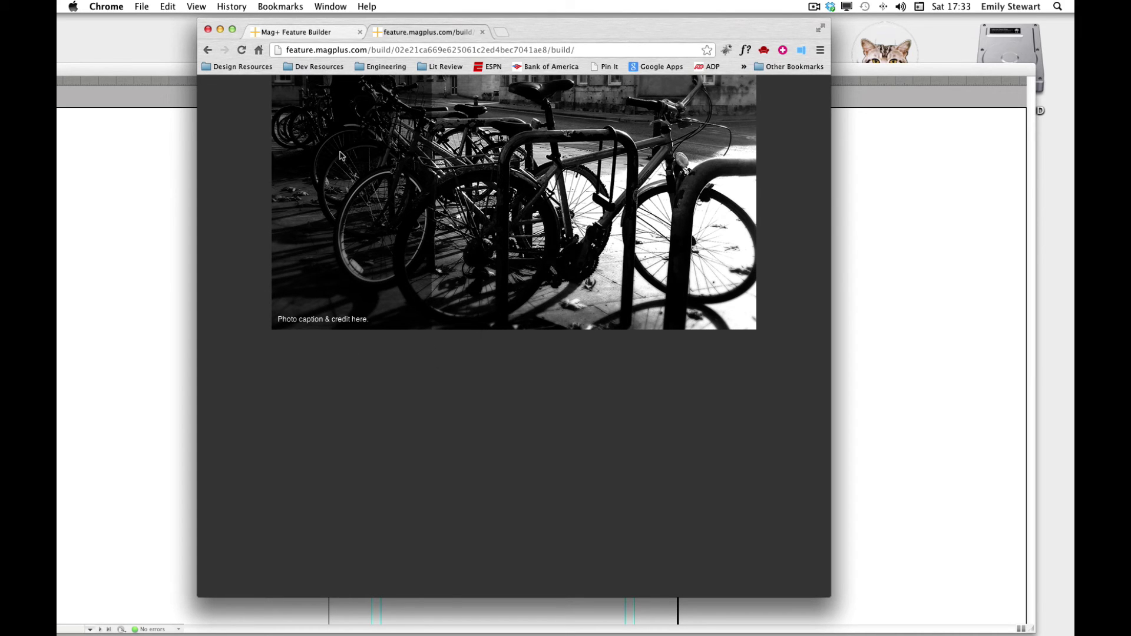
pyautogui.moveTo(301, 200); pyautogui.dragTo(391, 203)
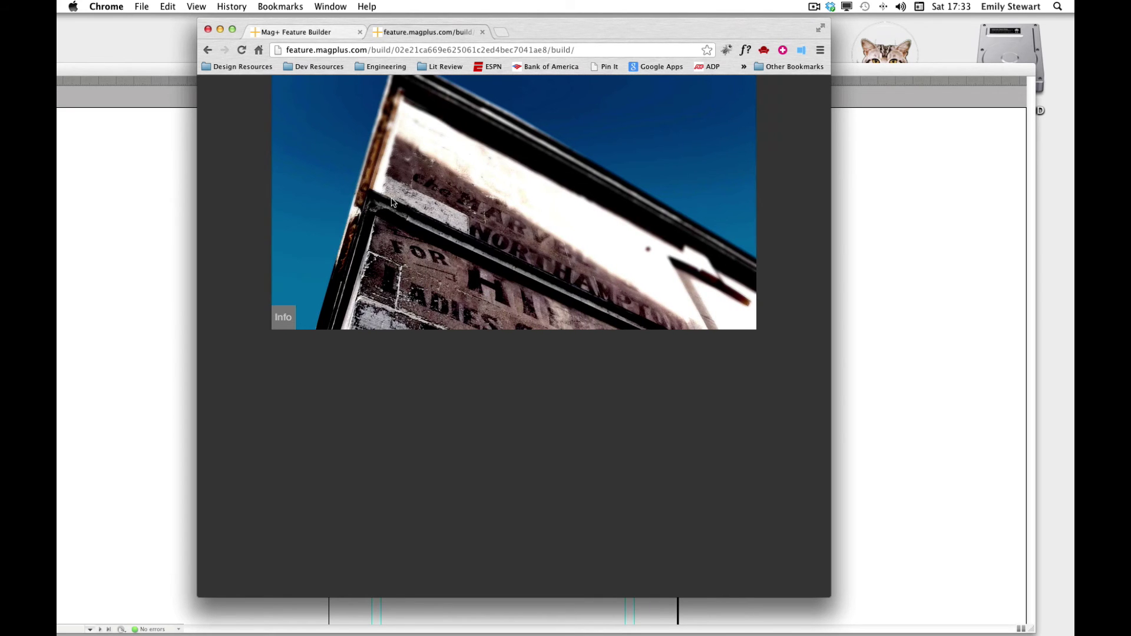
pyautogui.click(291, 320)
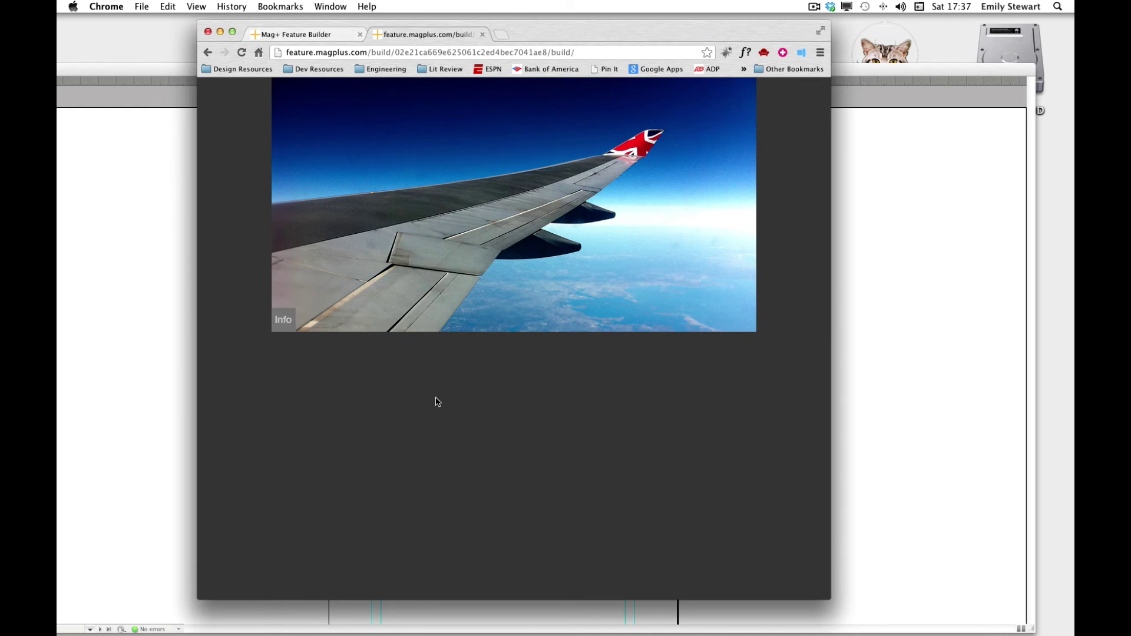
pyautogui.click(282, 321)
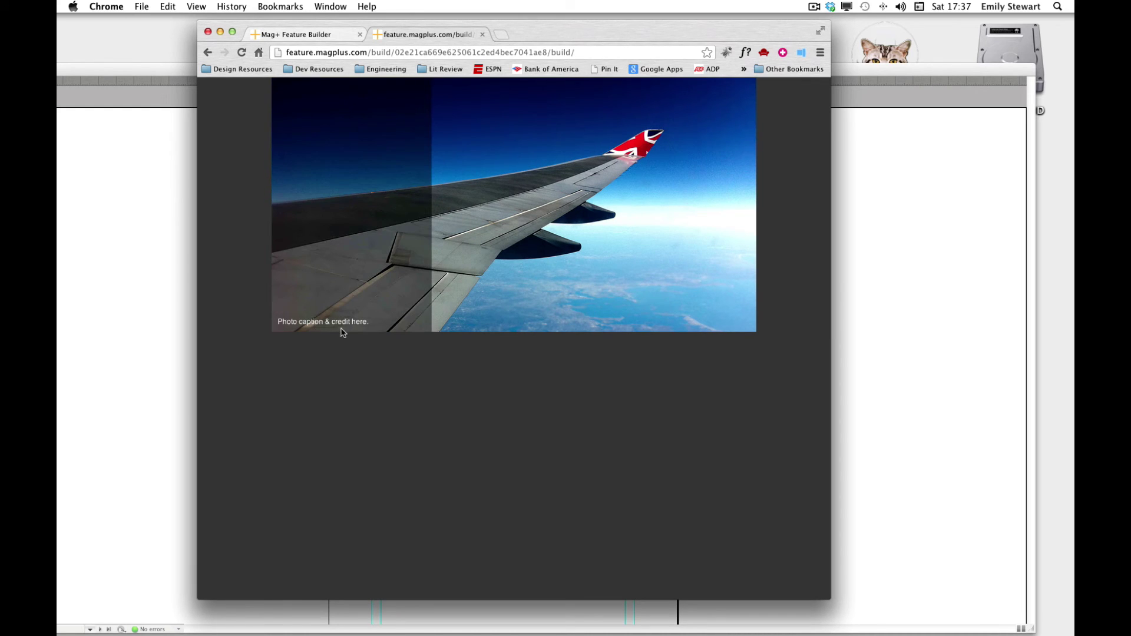
pyautogui.click(328, 37)
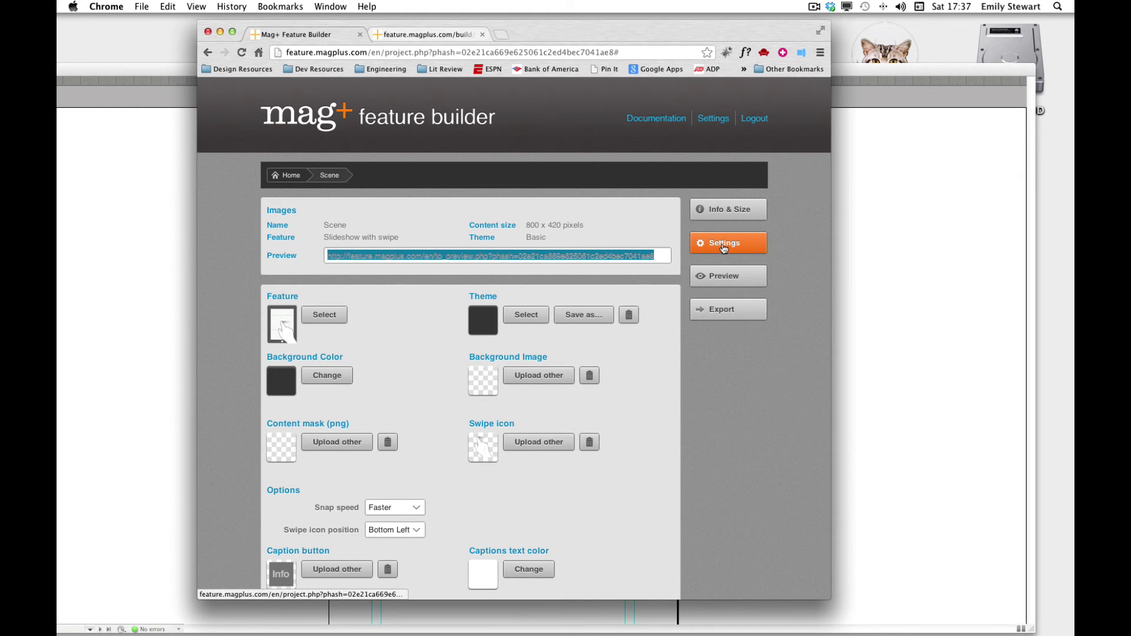
# Export the Scene slideshow zip to the Desktop and unpack it into a build folder
pyautogui.scroll(-5, 621, 462)
pyautogui.click(465, 363)
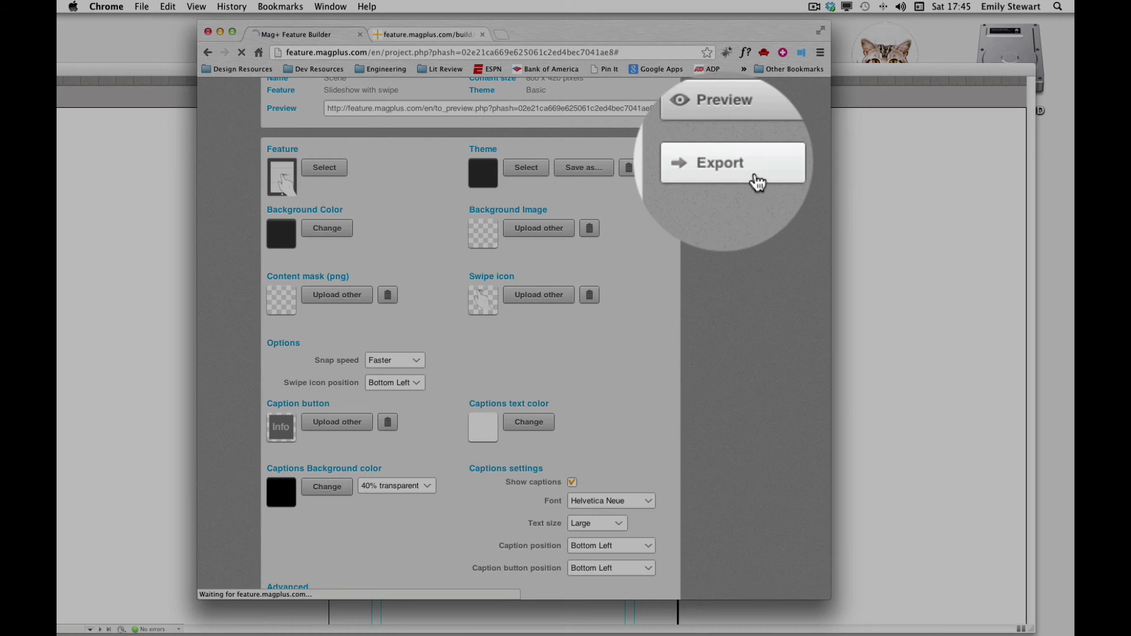
pyautogui.click(741, 171)
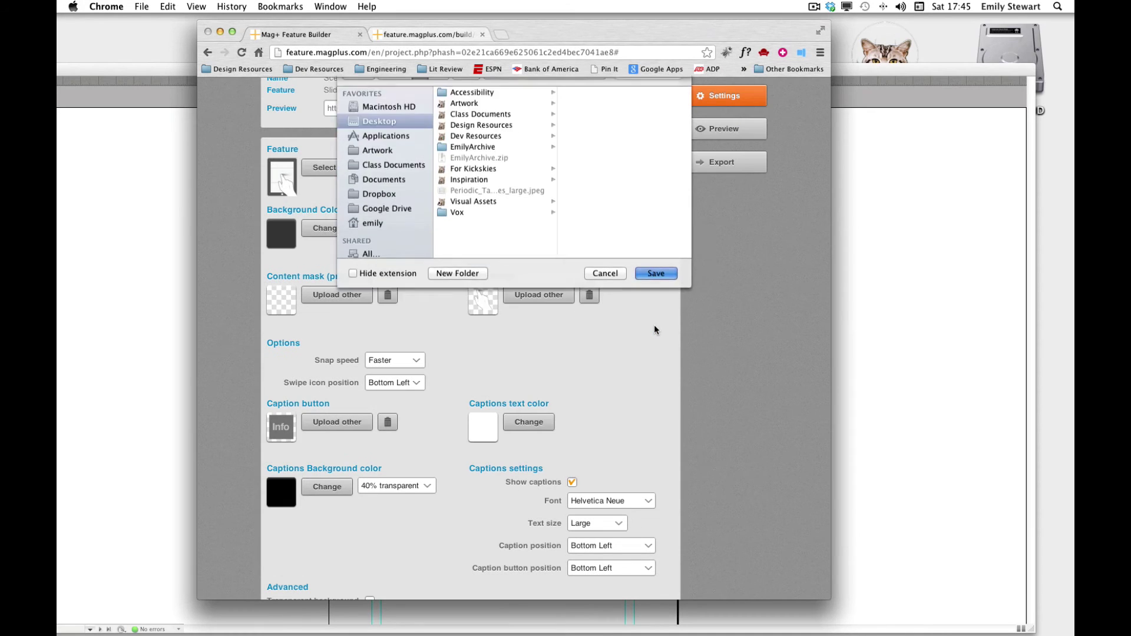
pyautogui.press('Return')
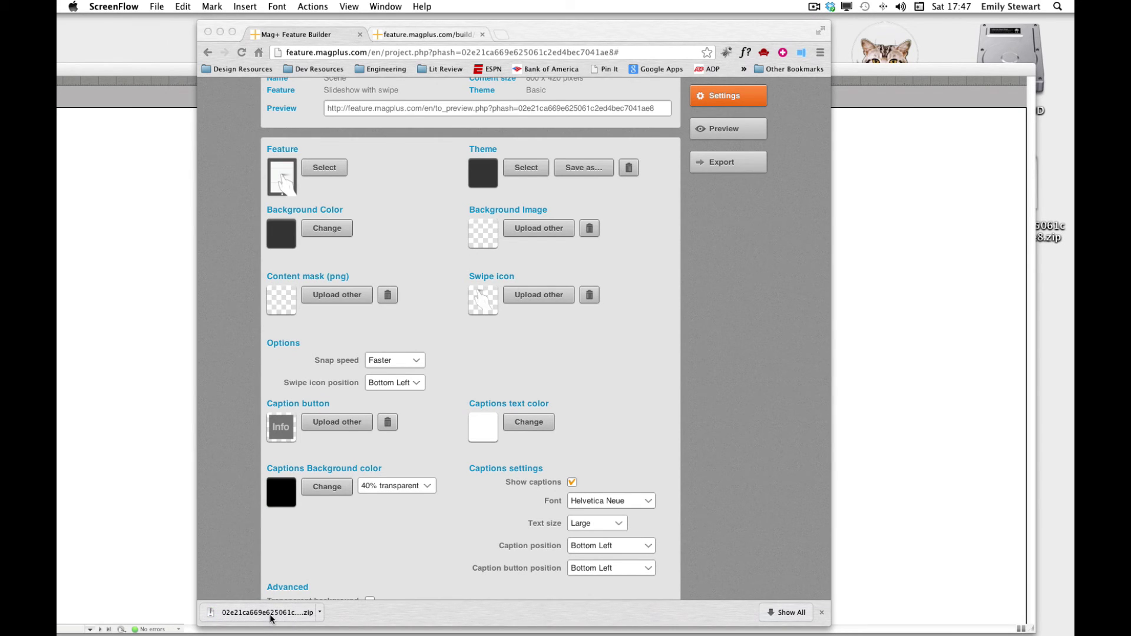
pyautogui.click(270, 614)
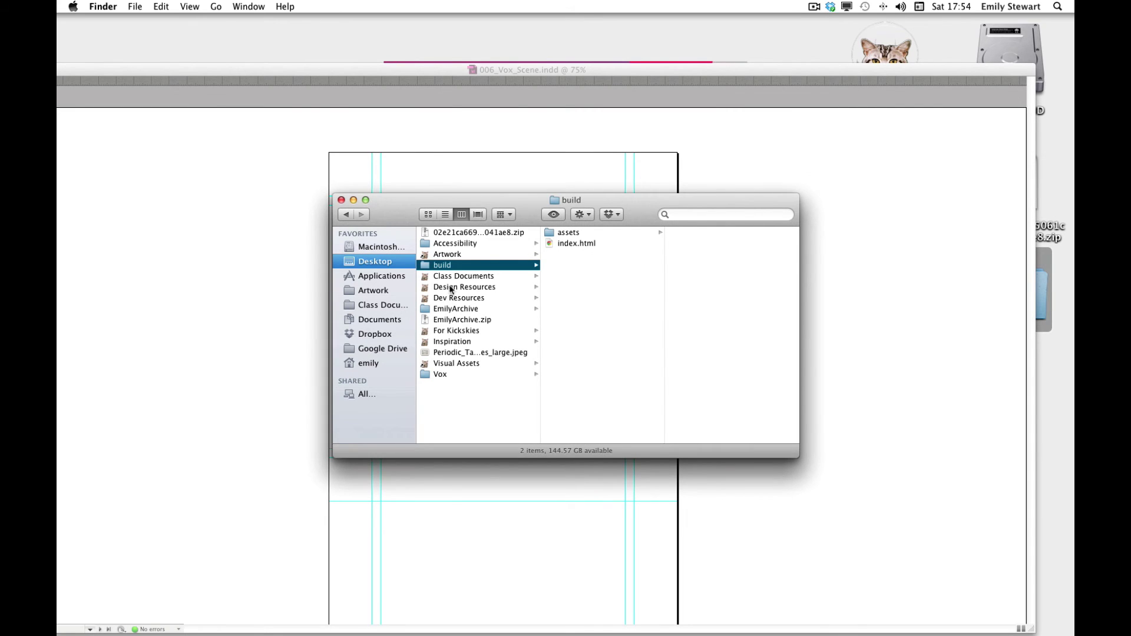
# Rename the build folder to 'slideshow' and drag it into the Vox folder
pyautogui.click(451, 266)
pyautogui.write('slideshow')
pyautogui.press('Return')
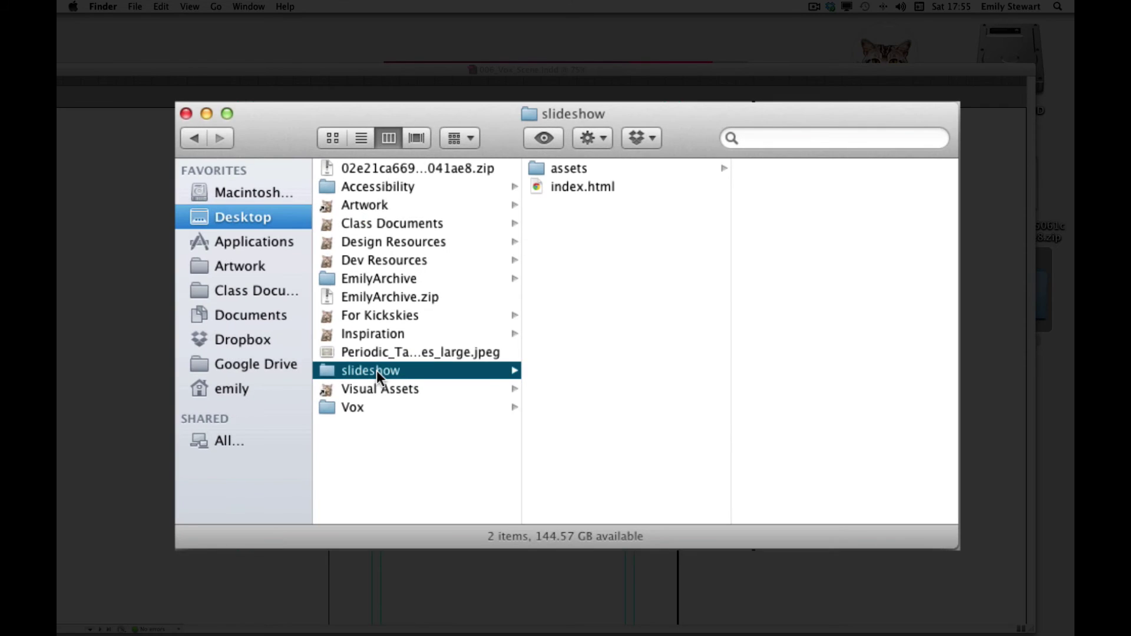
pyautogui.moveTo(454, 352); pyautogui.dragTo(440, 373)
pyautogui.moveTo(353, 408); pyautogui.dragTo(850, 503)
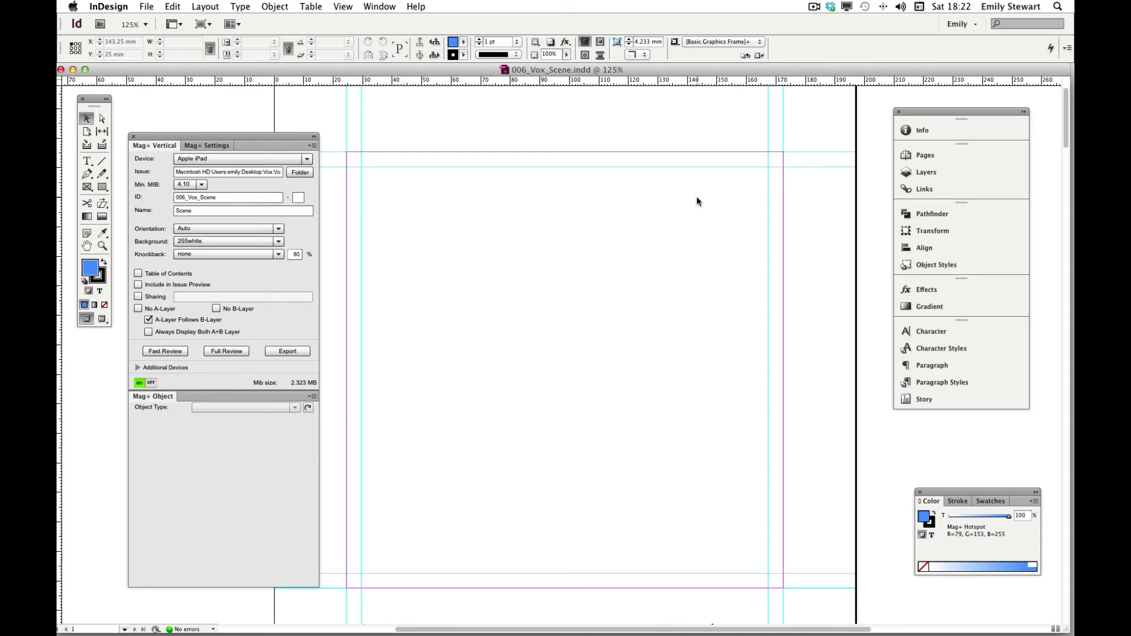
# Place the microscope photo from the slideshow assets at the top-left margin corner
pyautogui.press('super+d')
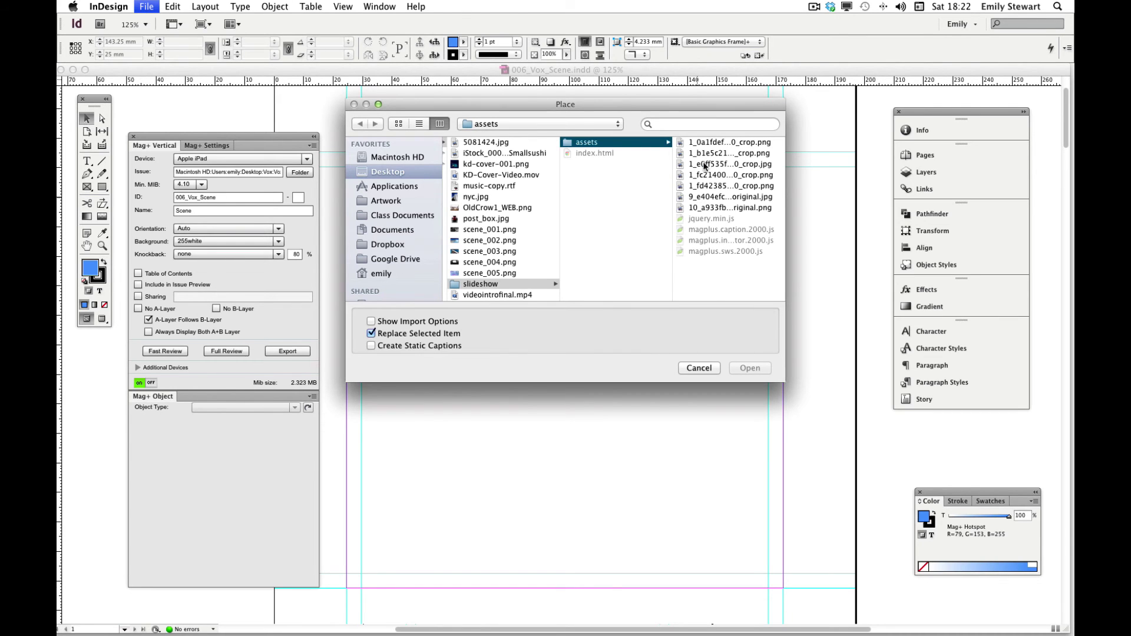
pyautogui.click(707, 154)
pyautogui.click(750, 368)
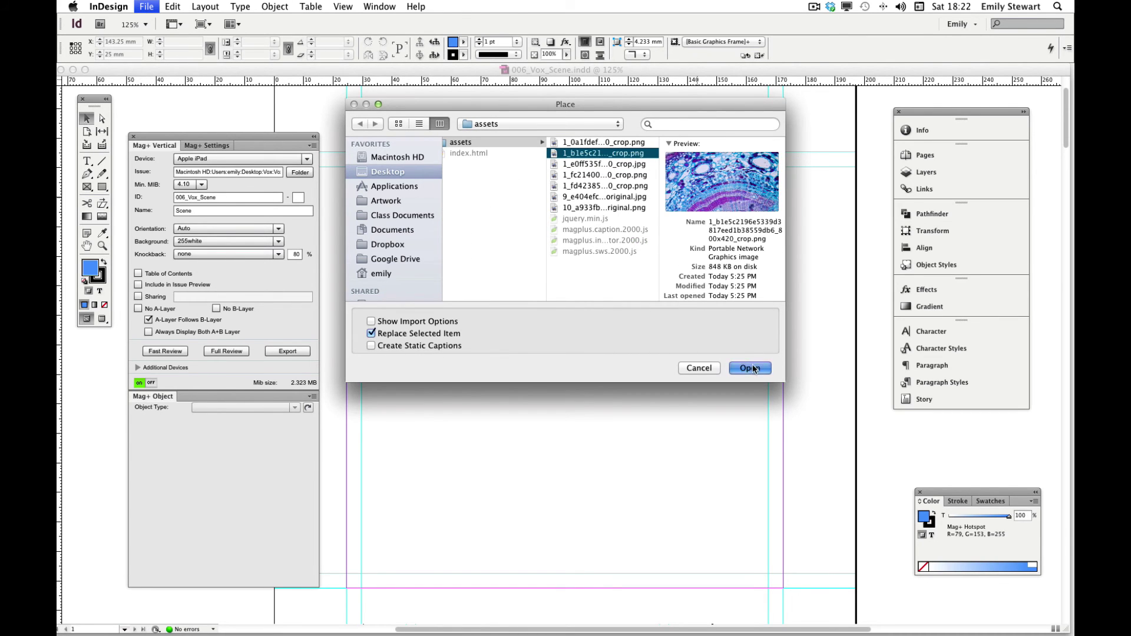
pyautogui.click(363, 168)
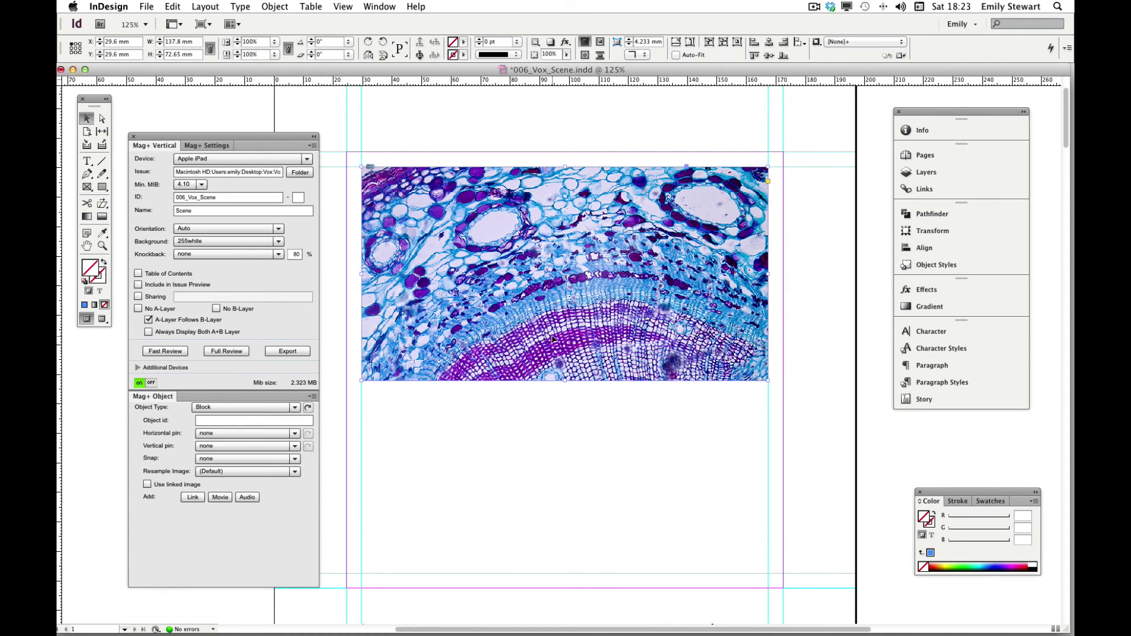
# Make the image an HTML object linked to the slideshow's page and save the document
pyautogui.click(213, 406)
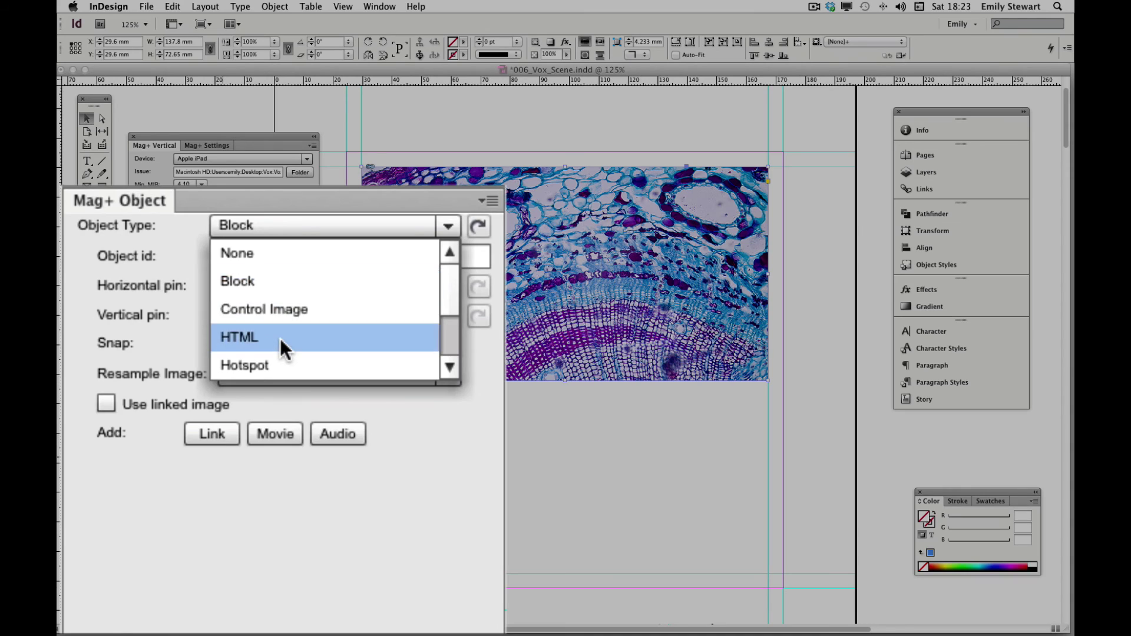
pyautogui.click(280, 338)
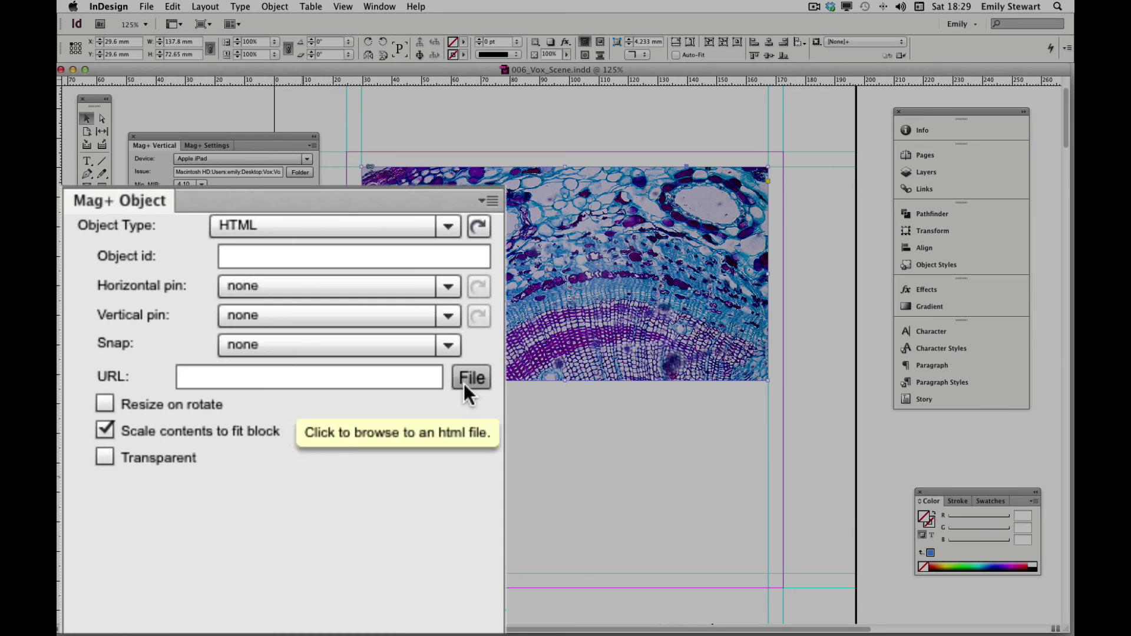
pyautogui.click(469, 381)
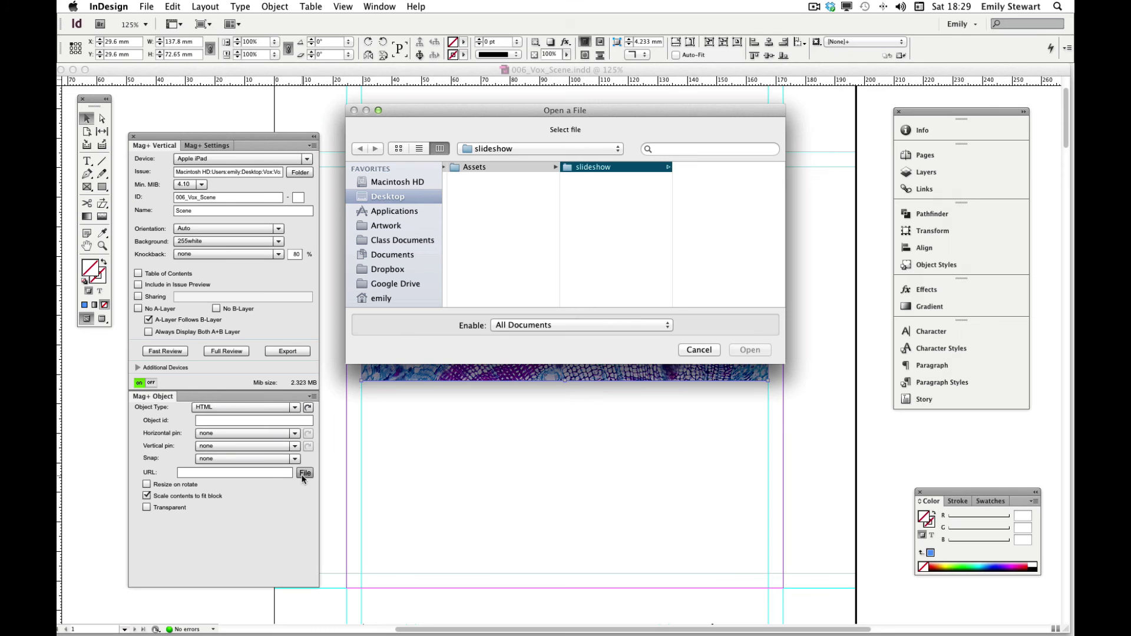
pyautogui.click(750, 350)
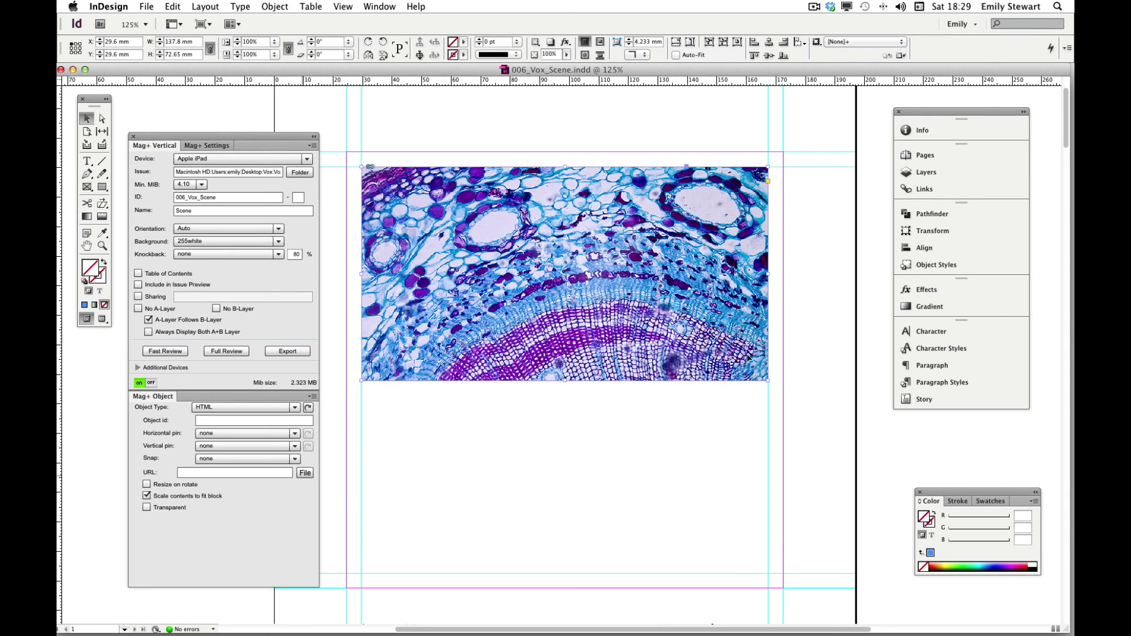
pyautogui.press('super+s')
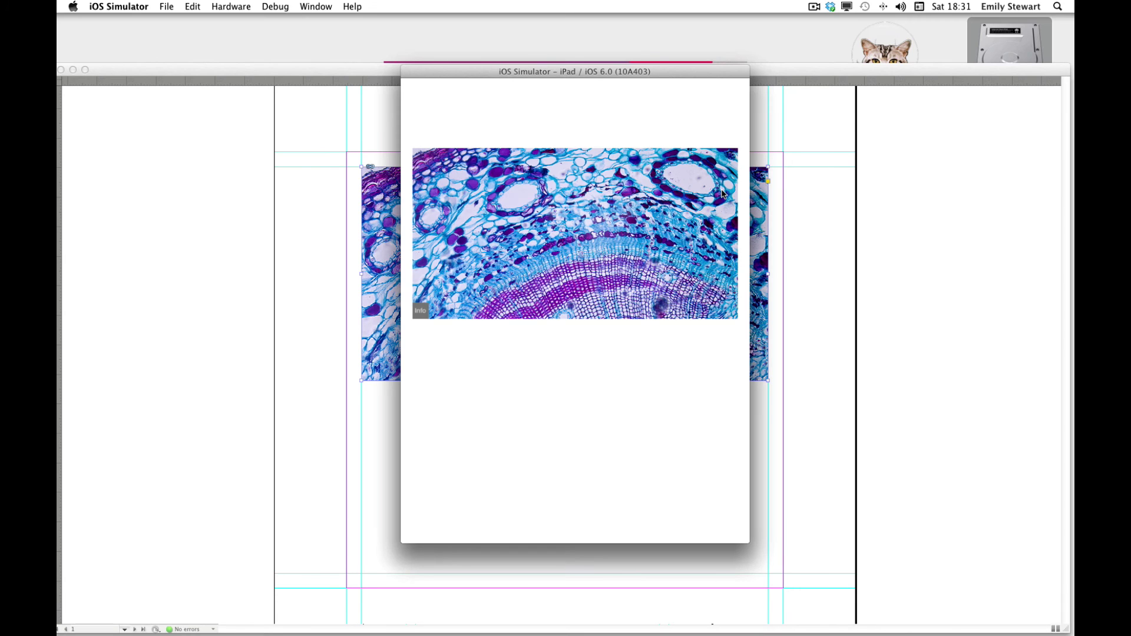
# Swipe through the slideshow, return to the Apple-logo photo and show its caption
pyautogui.moveTo(721, 189); pyautogui.dragTo(441, 175)
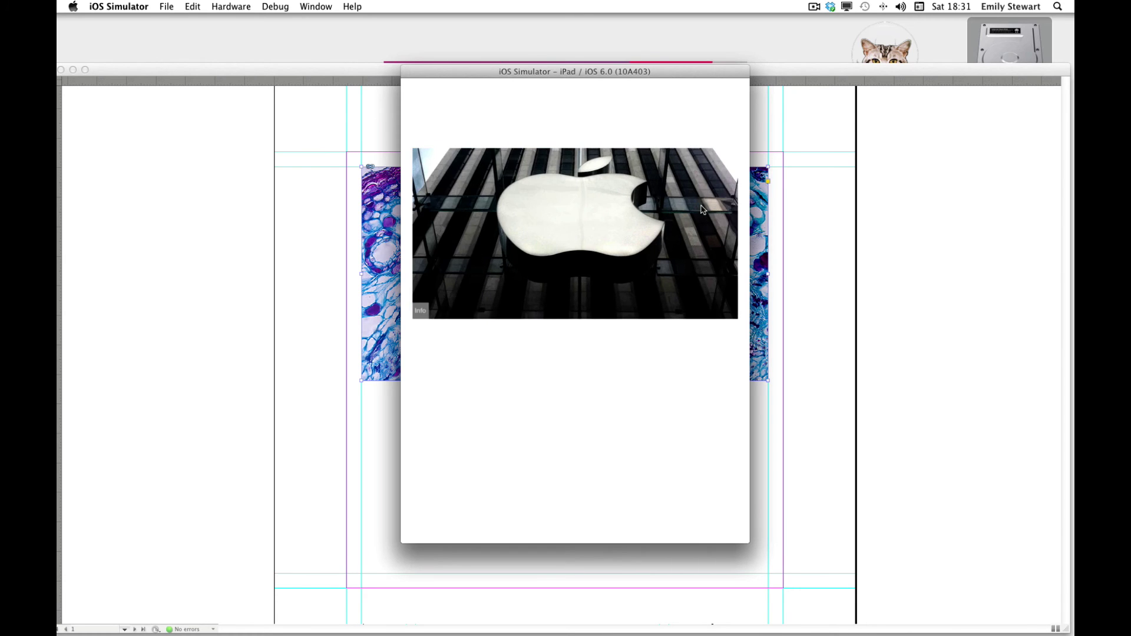
pyautogui.click(419, 312)
pyautogui.click(419, 311)
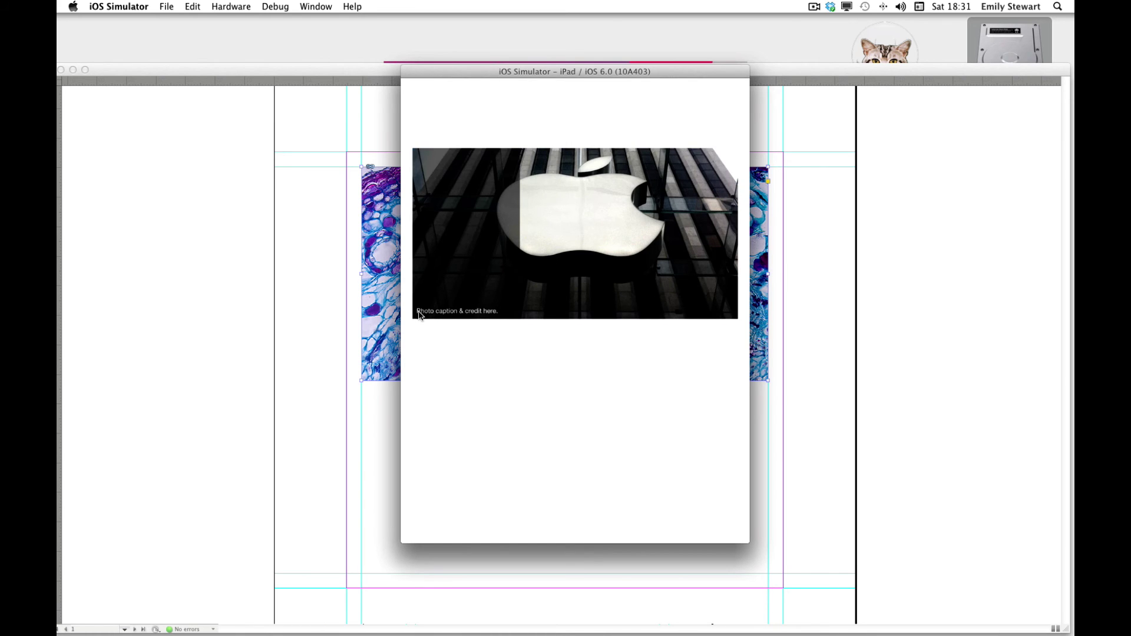
# Swipe to the airplane-wing photo, toggle its caption on and off, then rotate the iPad to landscape
pyautogui.moveTo(668, 246); pyautogui.dragTo(473, 240)
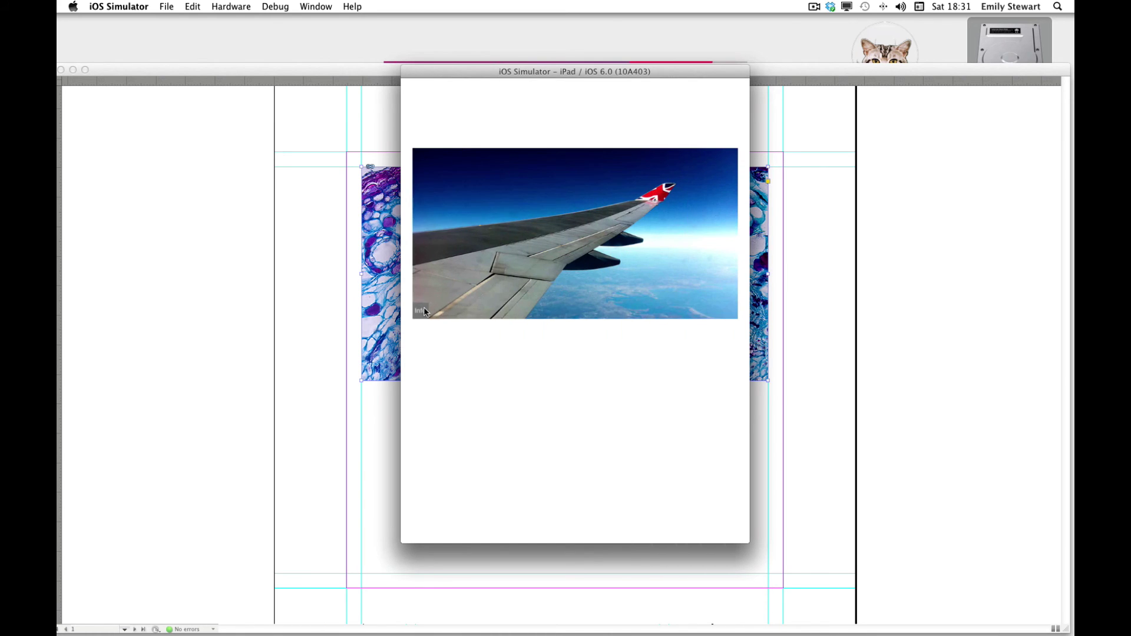
pyautogui.click(423, 306)
pyautogui.click(465, 255)
pyautogui.press('super+Left')
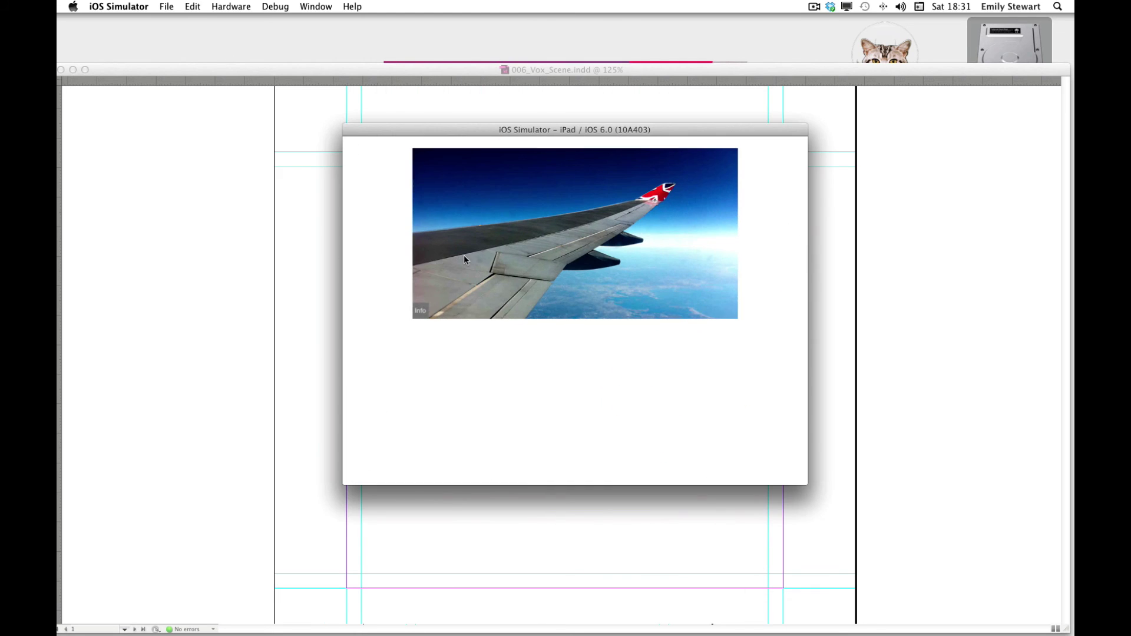